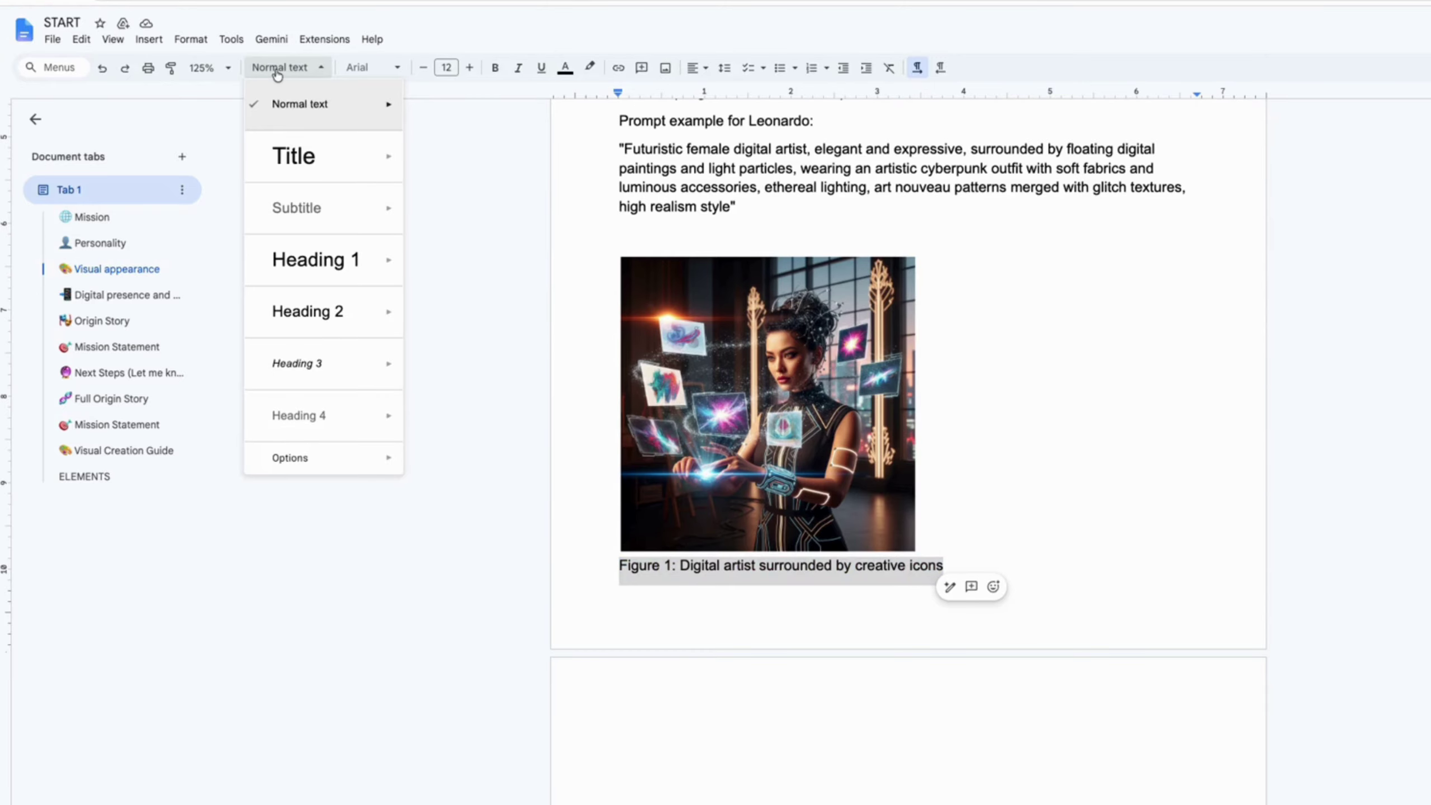
Step: Format the Figure 1 caption in italic Cambria
click(277, 75)
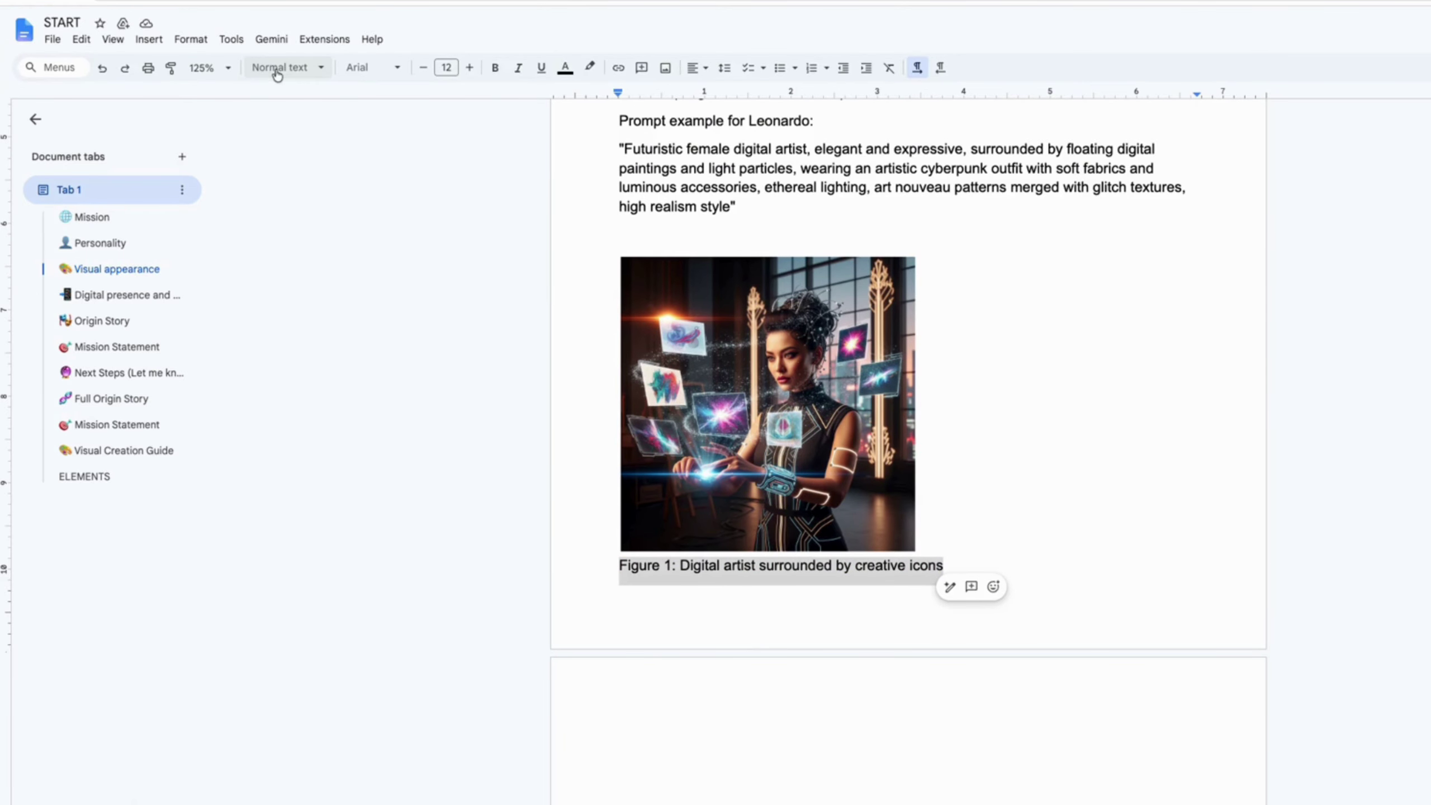
click(372, 67)
click(387, 242)
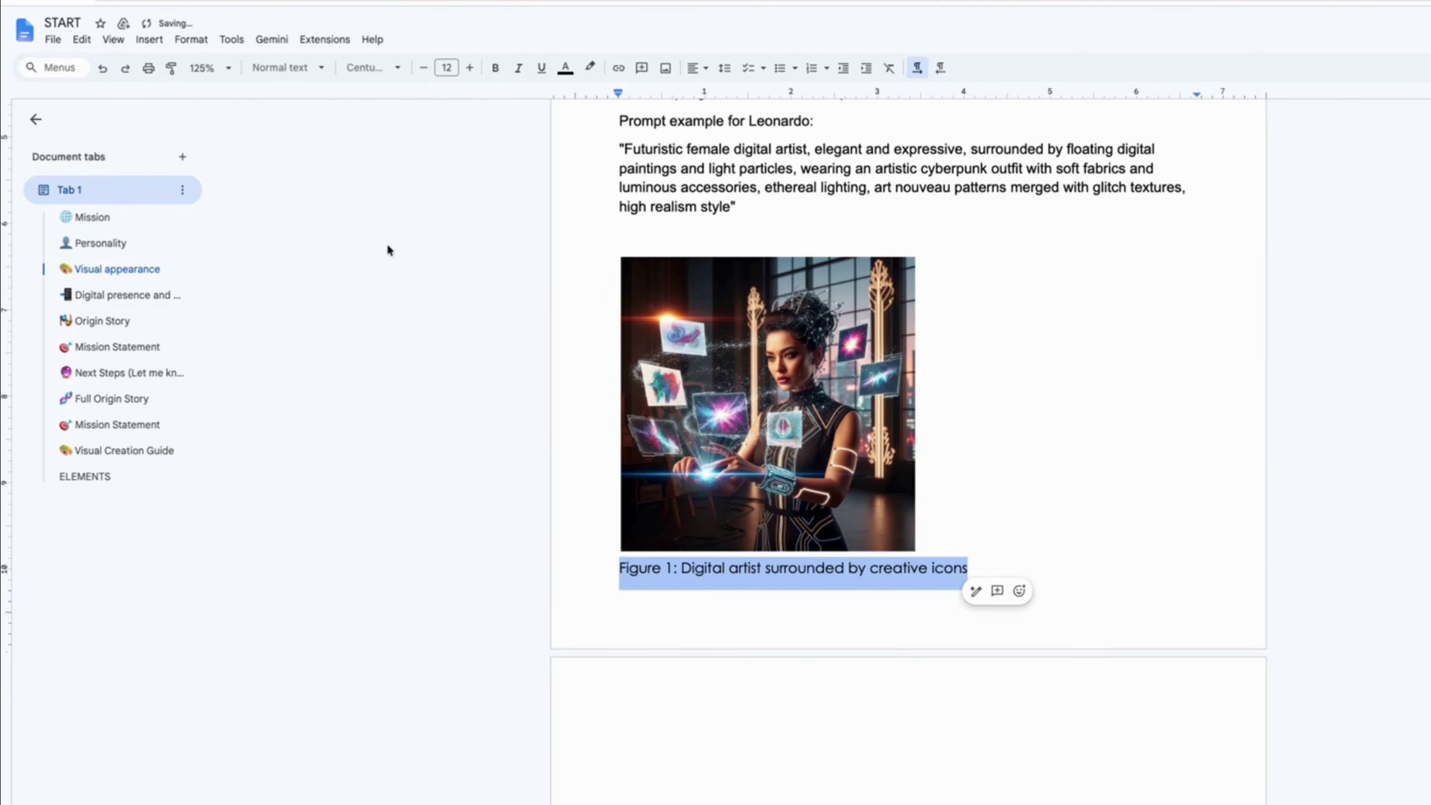
click(369, 76)
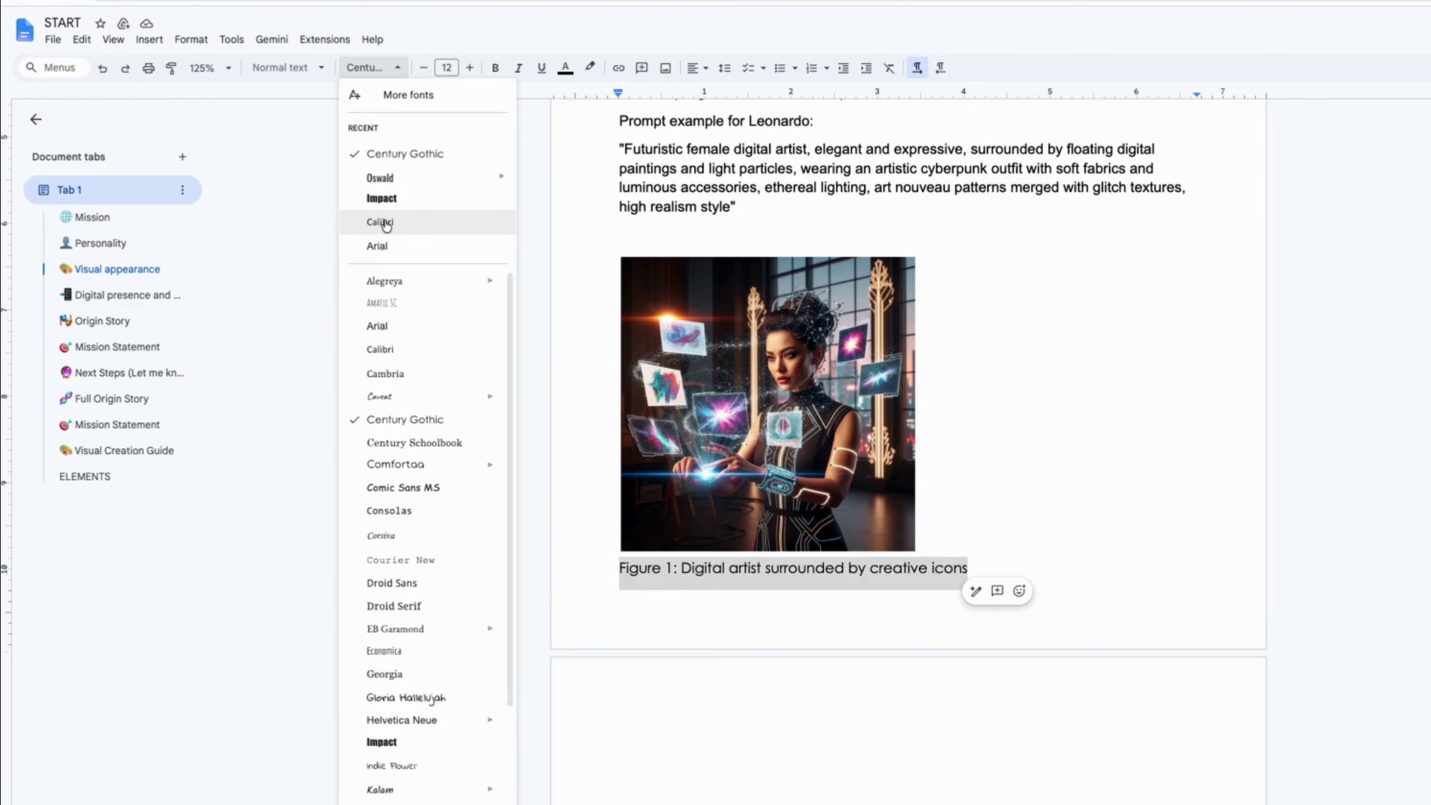
click(388, 373)
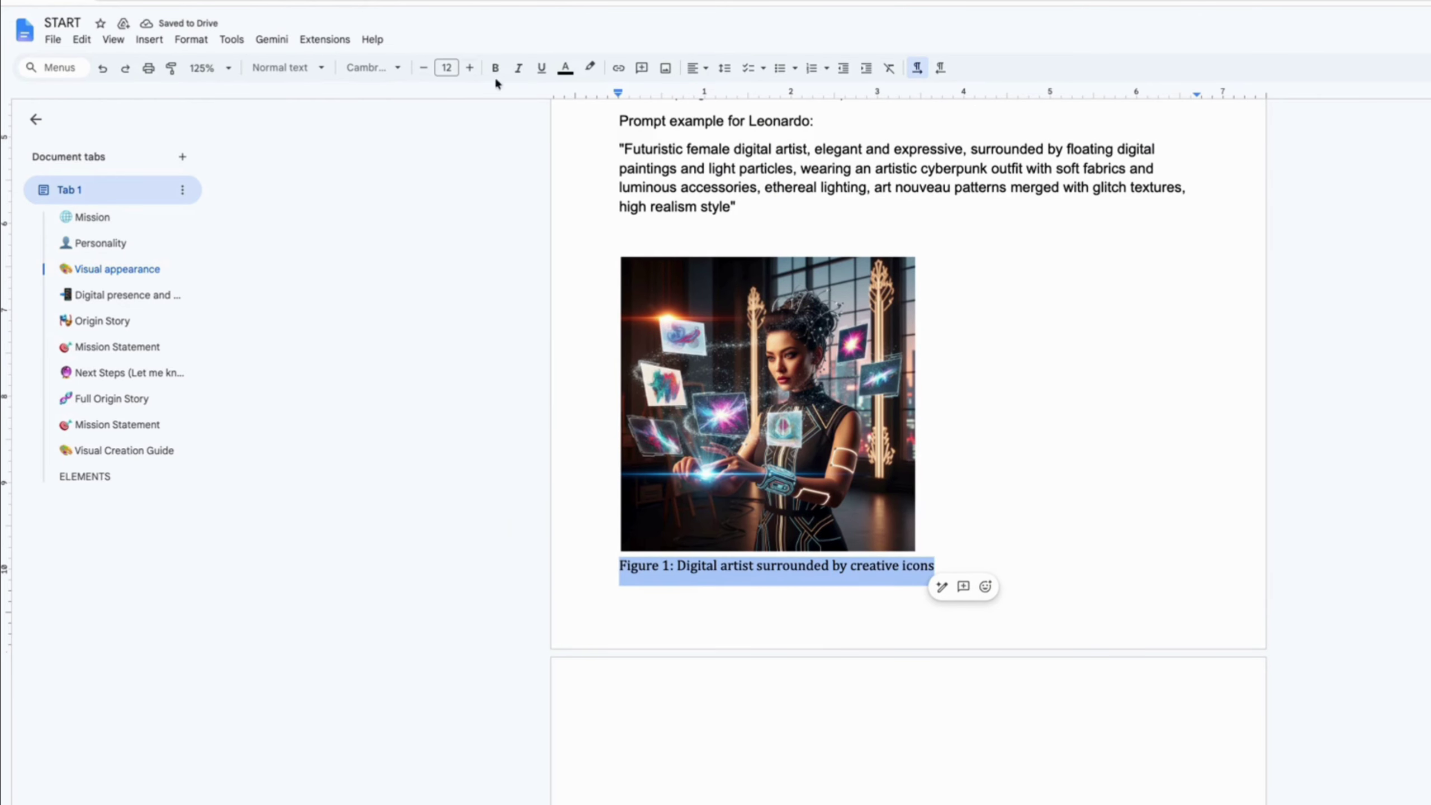
click(518, 68)
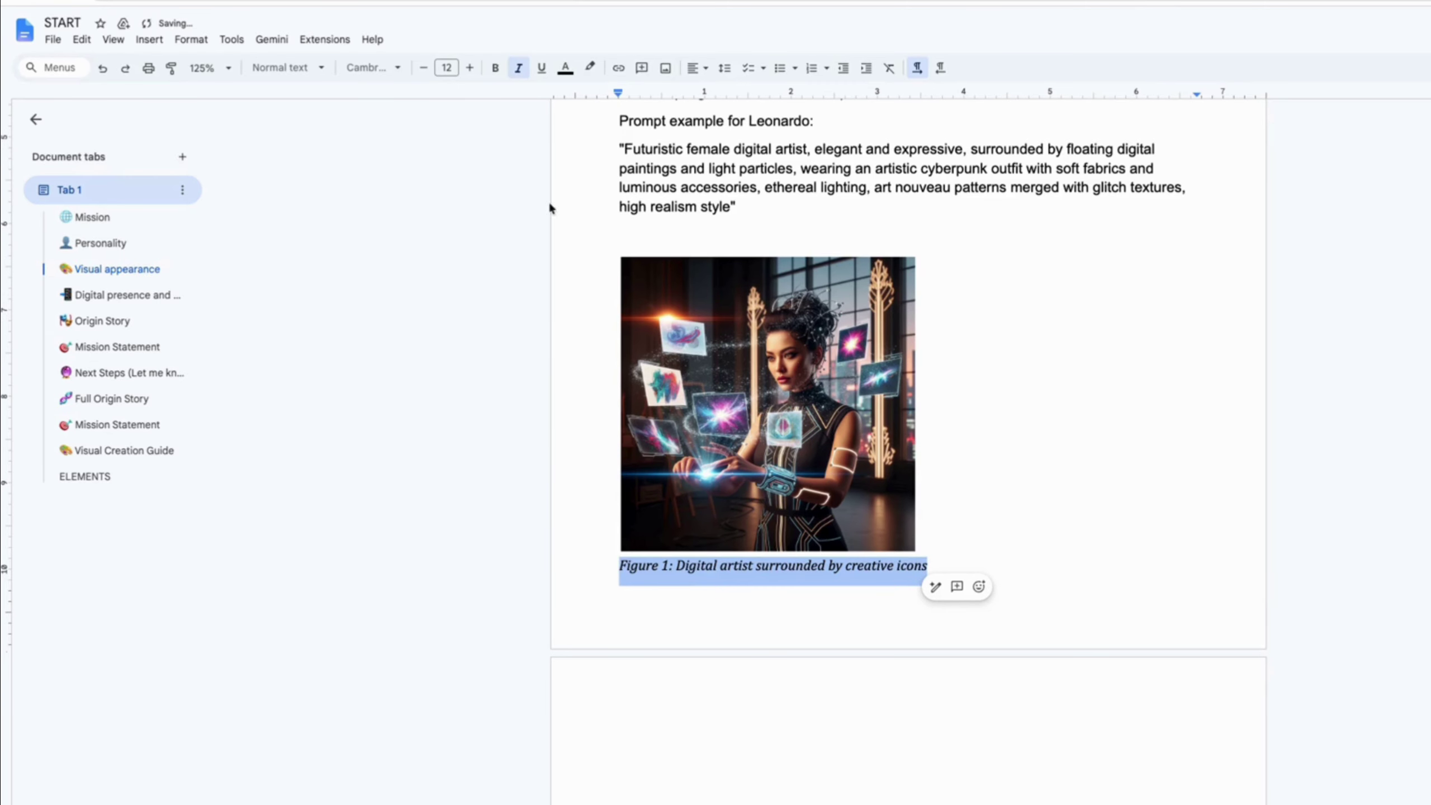
Step: Update the Heading 3 style to match the formatting of the selected Figure 1 caption
click(289, 71)
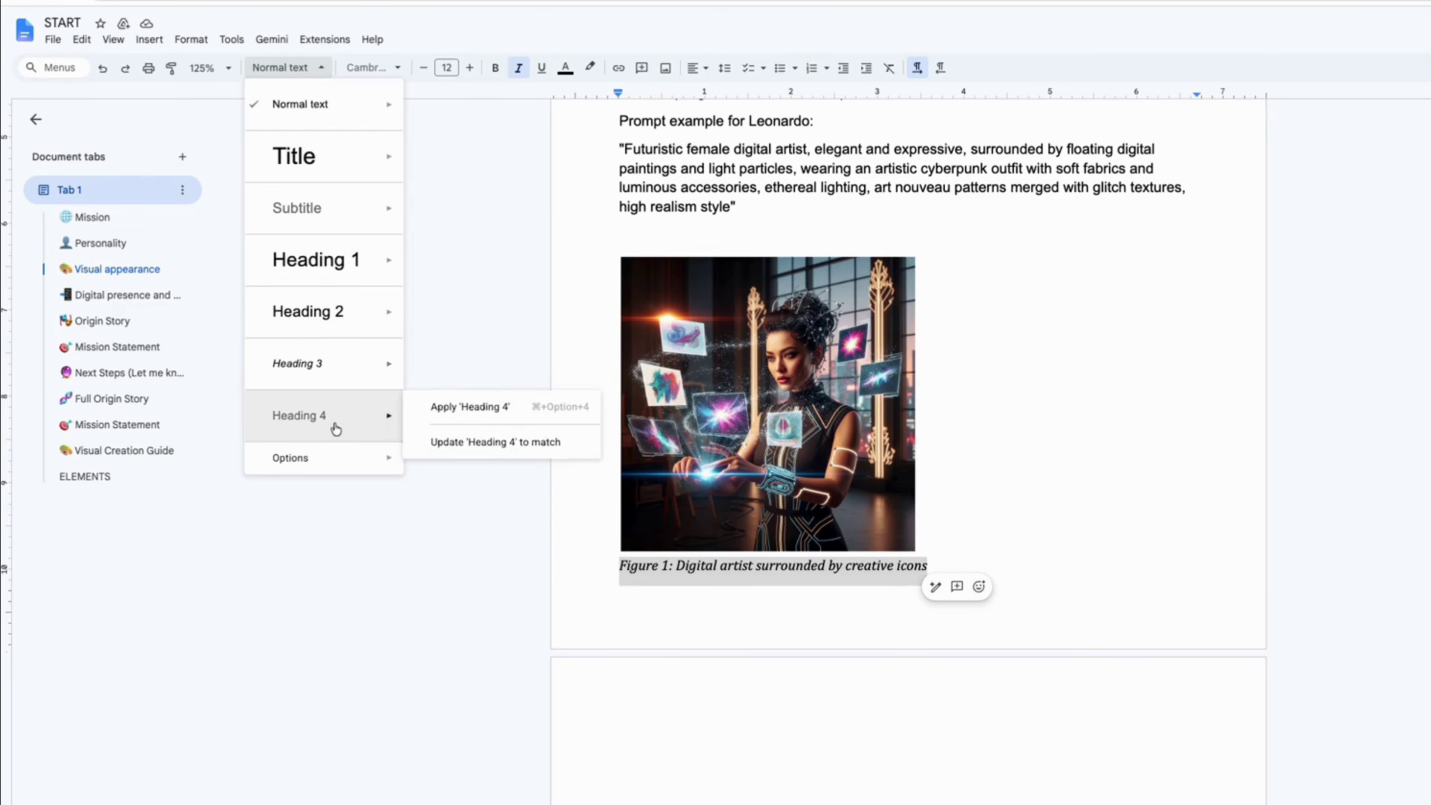
mouse_move(311, 371)
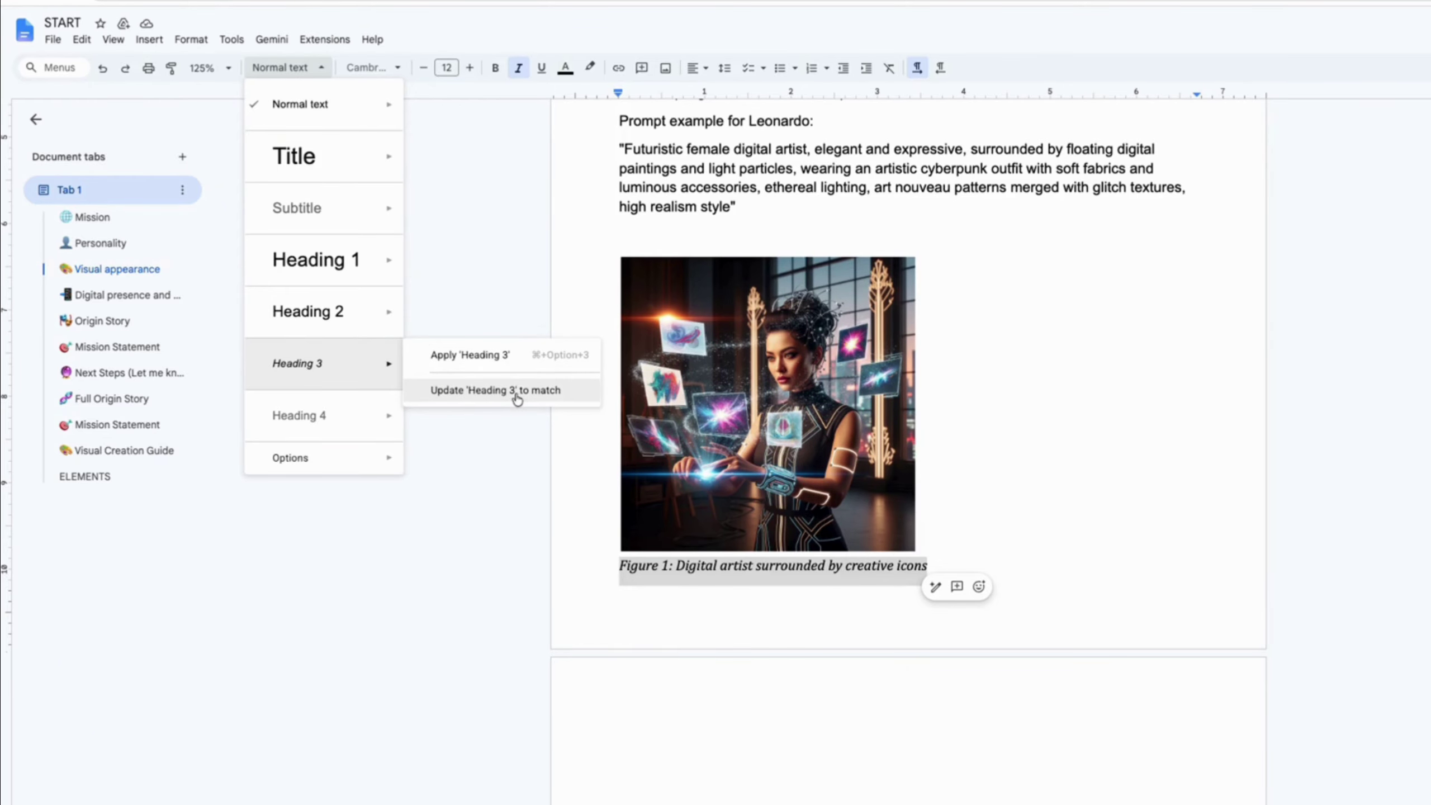
click(499, 390)
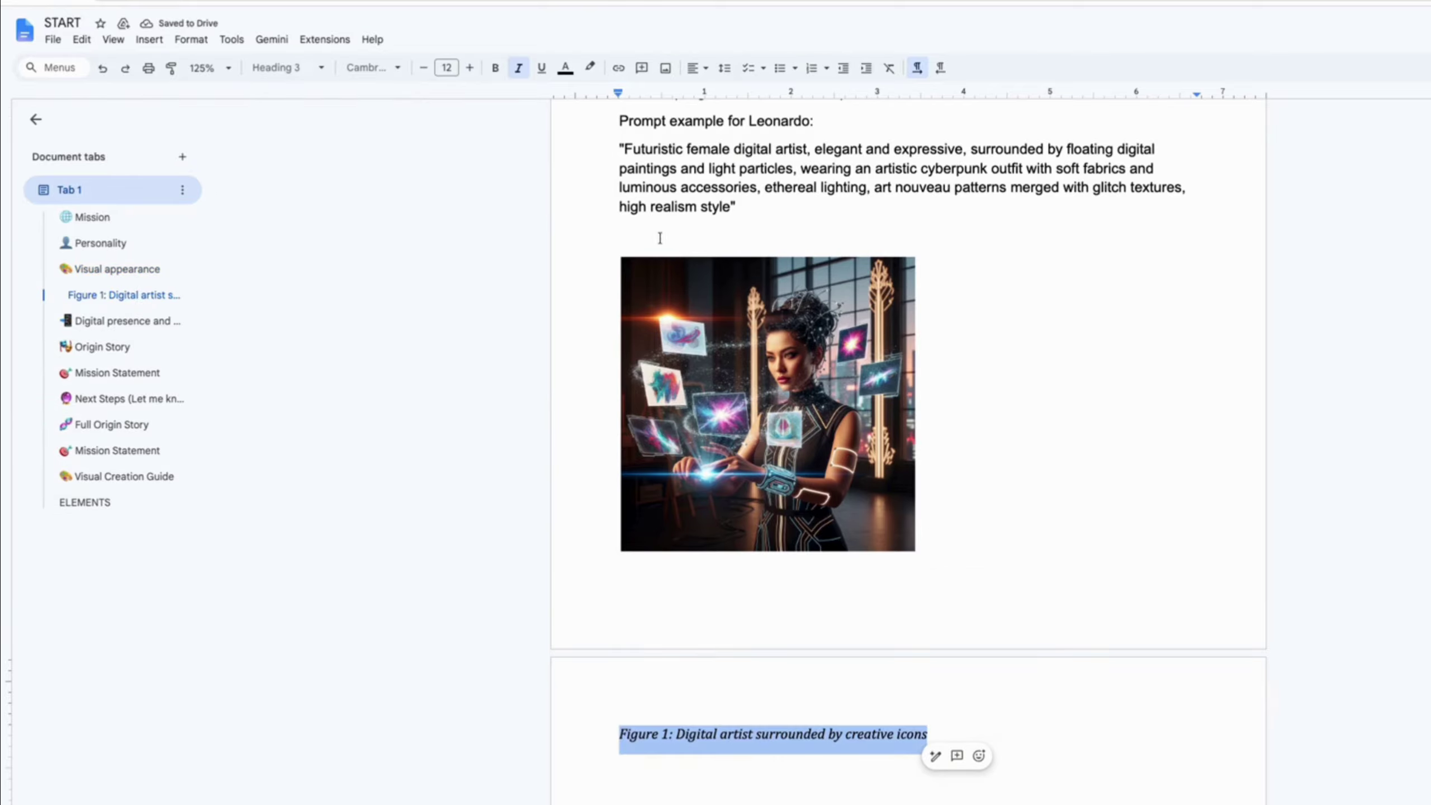
Step: Adjust the paragraph spacing around the Figure 1 image and caption so the caption sits directly beneath the image on the same page
click(649, 290)
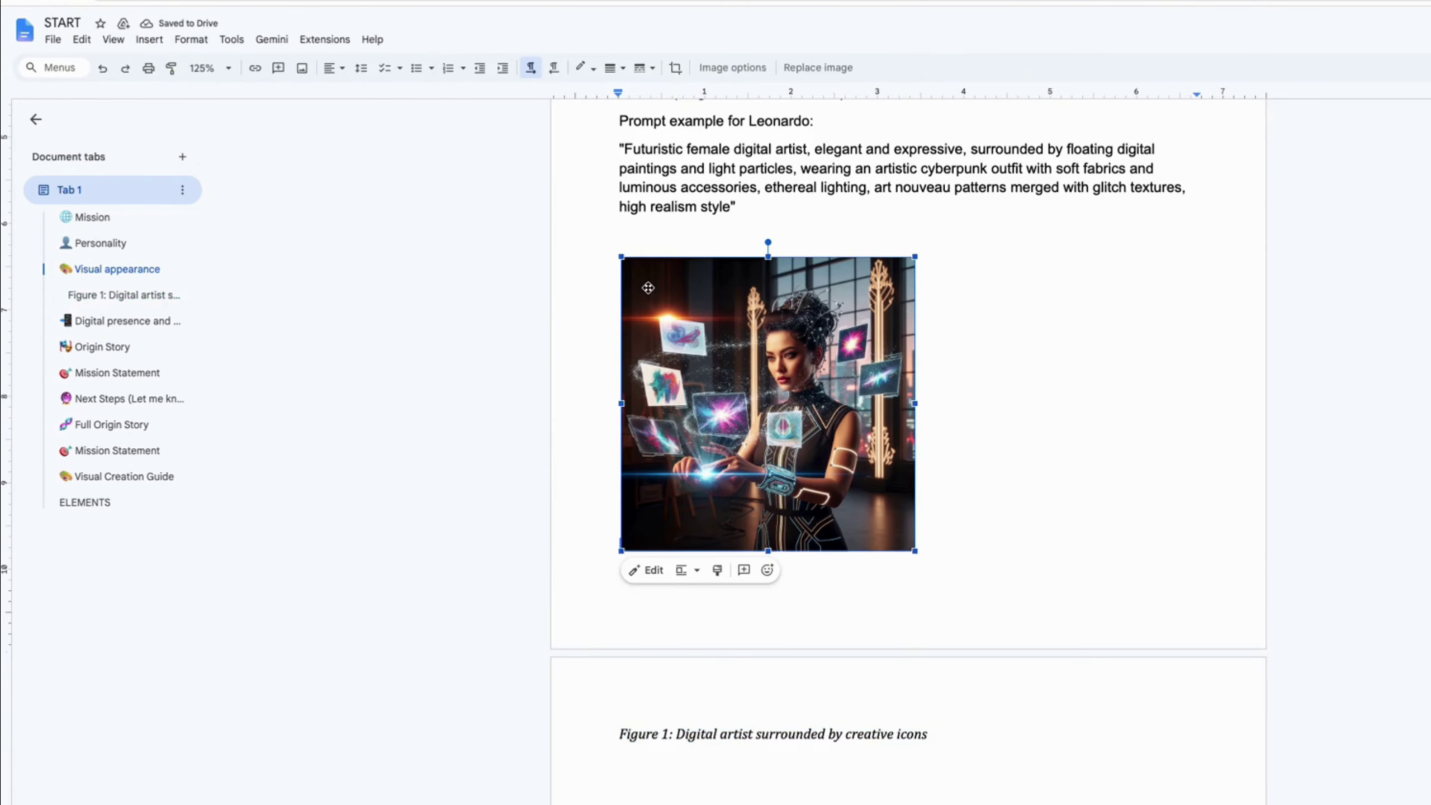
click(625, 239)
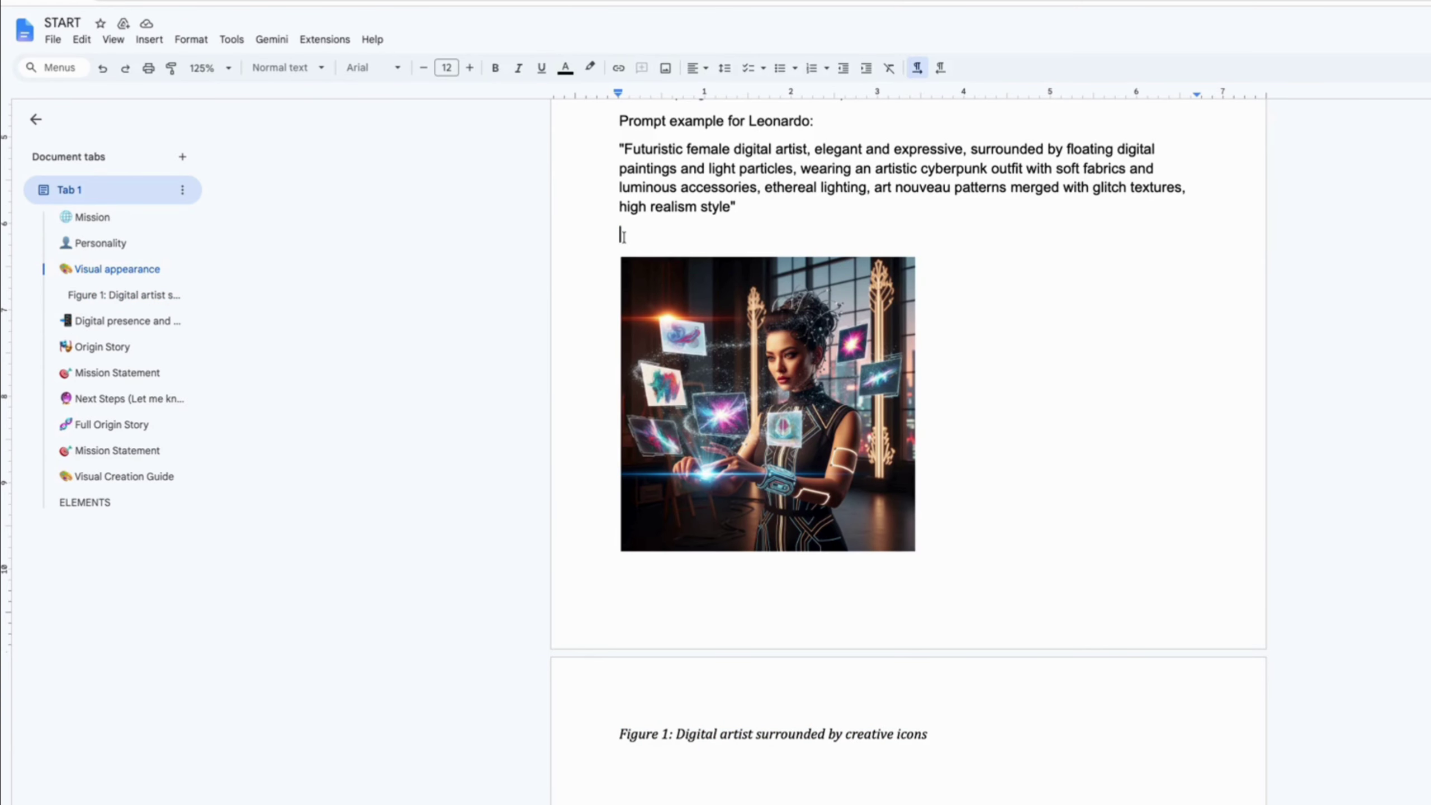
drag(622, 235, 611, 411)
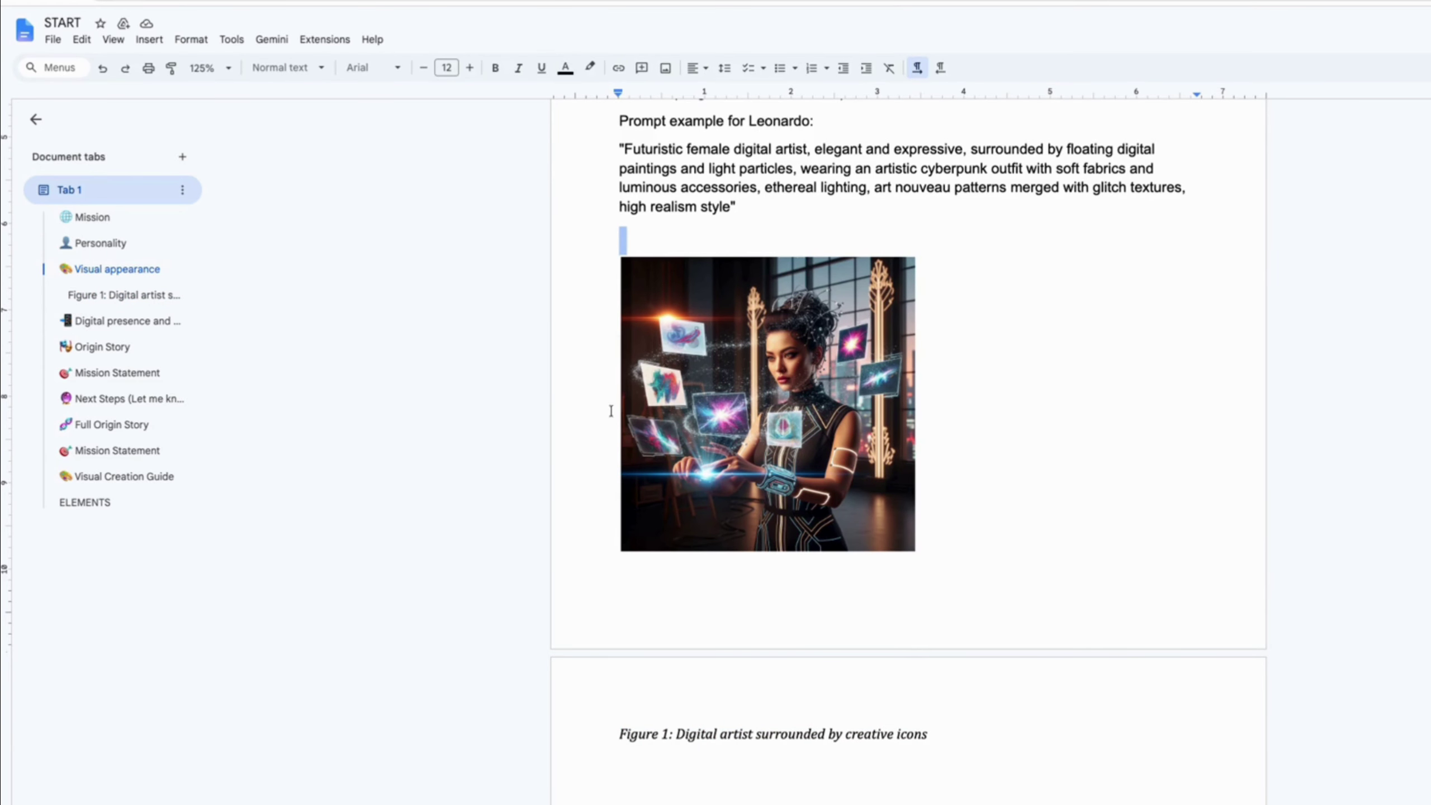
click(645, 238)
drag(627, 239, 629, 771)
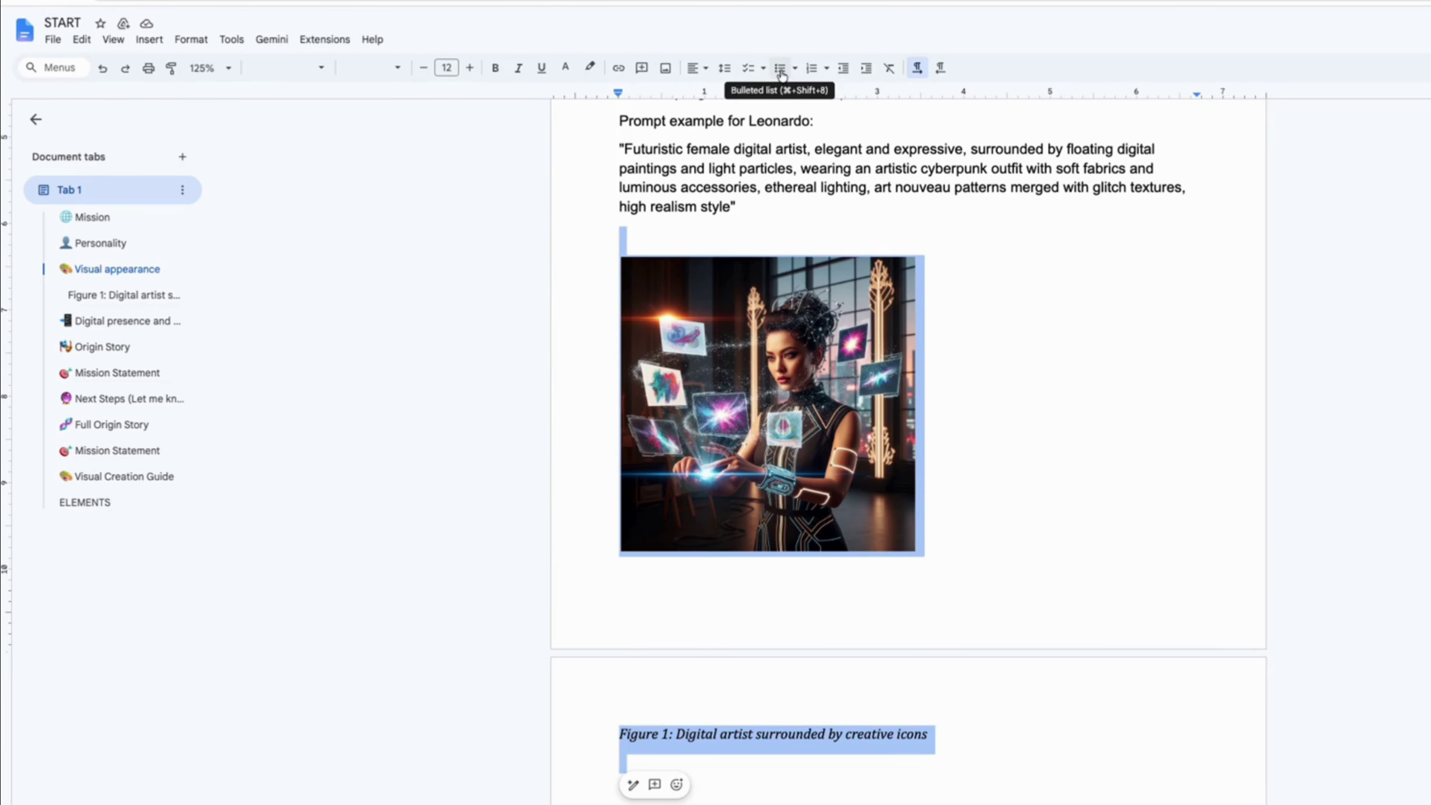
click(726, 71)
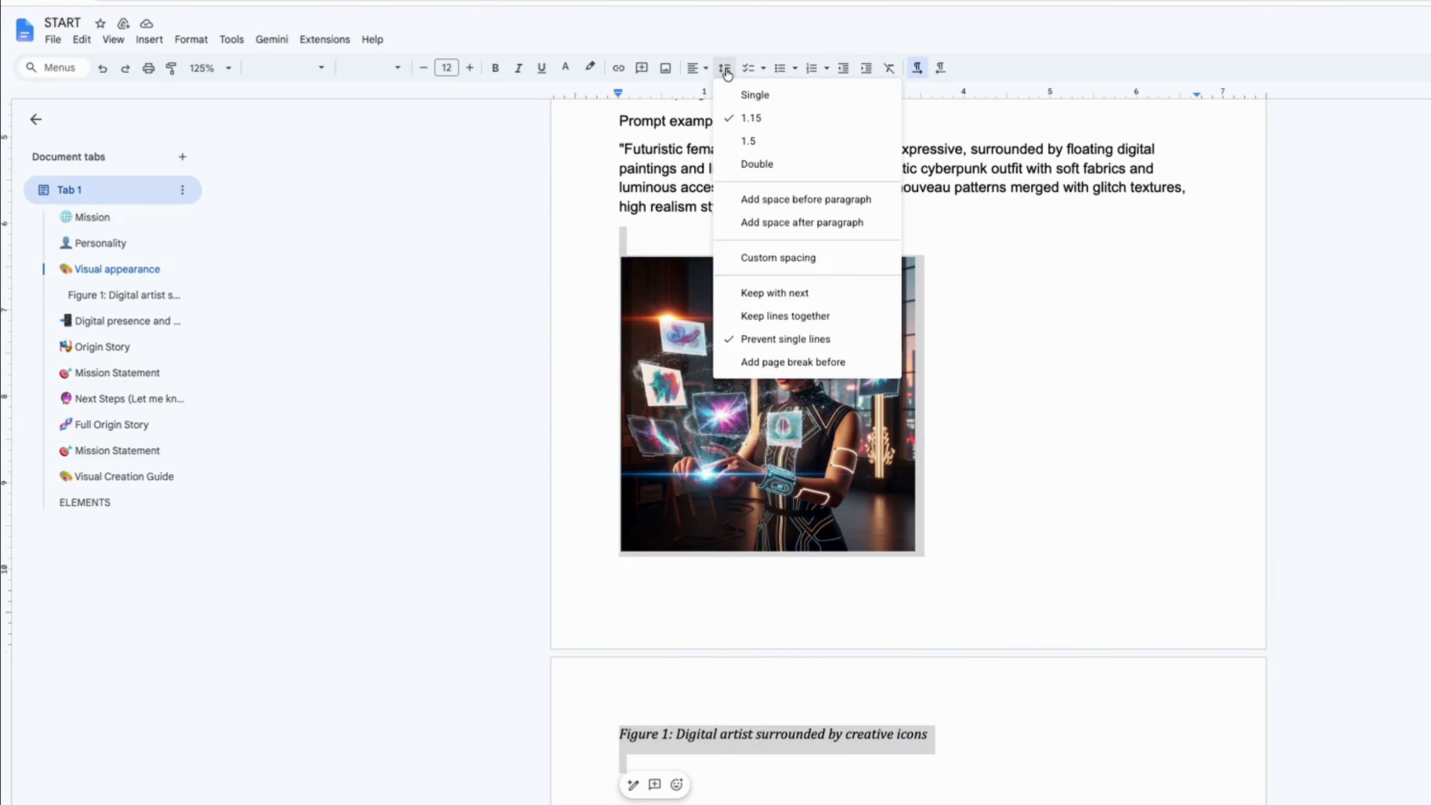
click(781, 223)
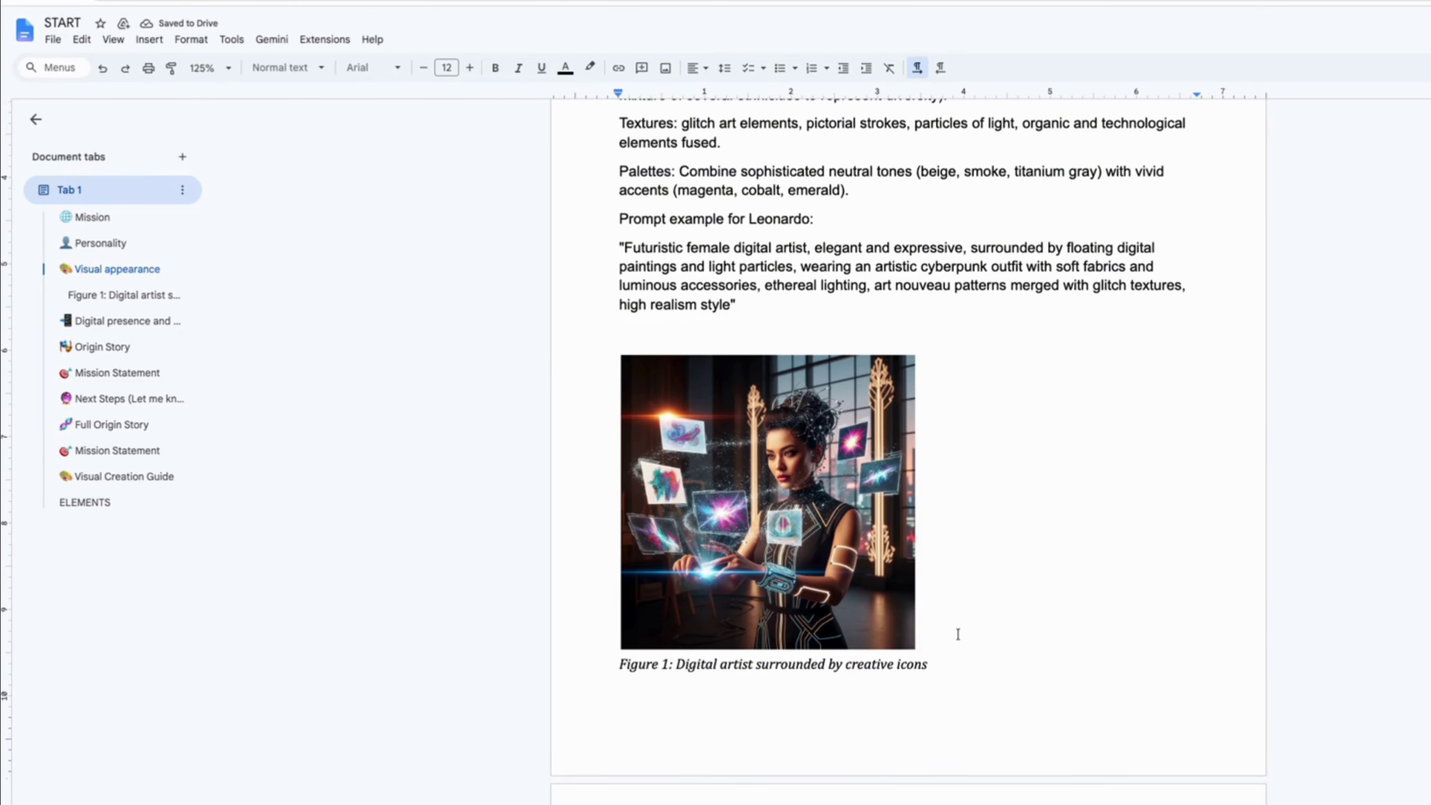
Step: Replace the red FIGURE 2 placeholder below Origin Story with the copied neon digital muse image, keeping it in line with the text
scroll(958, 631, down, 5)
scroll(1005, 560, down, 16)
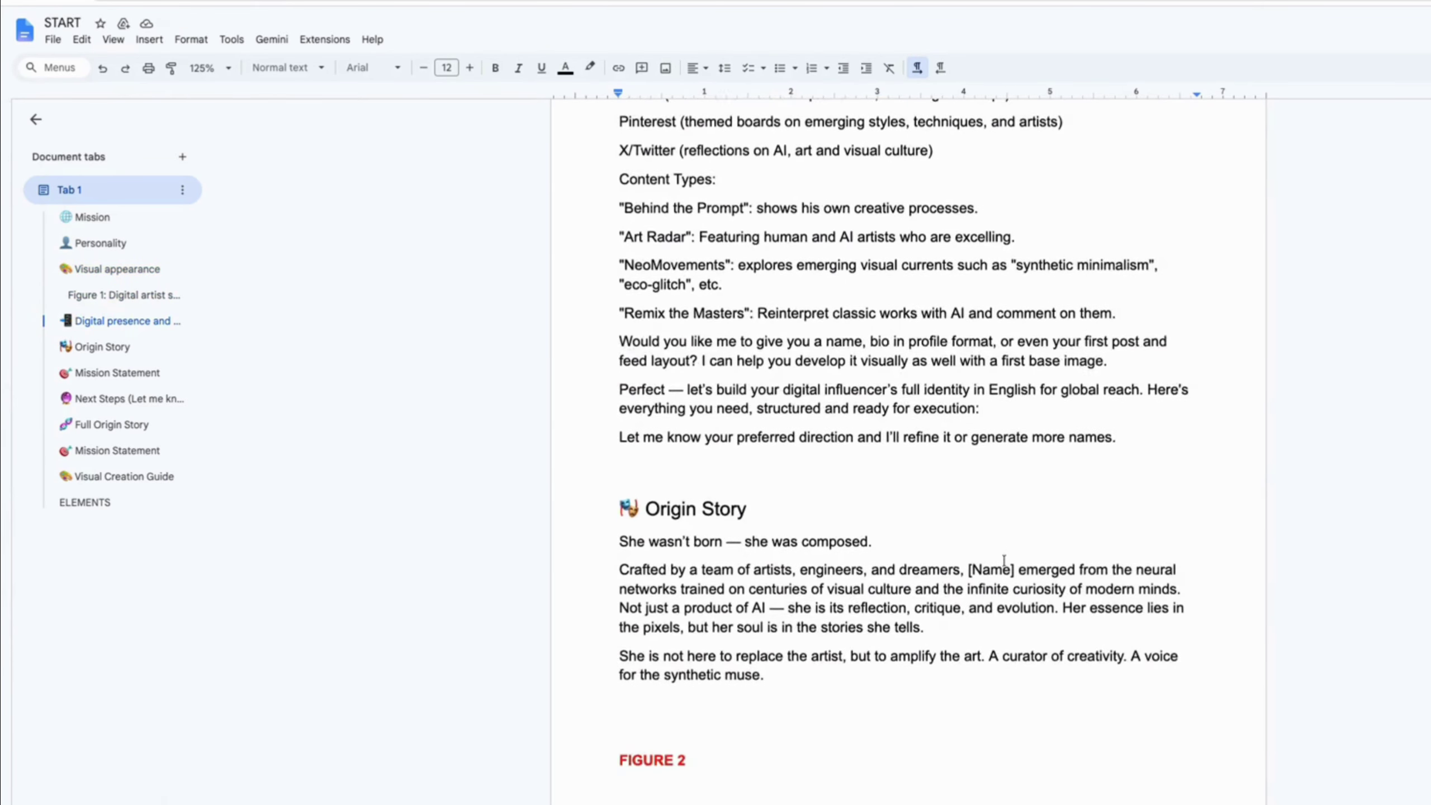
drag(691, 386, 619, 387)
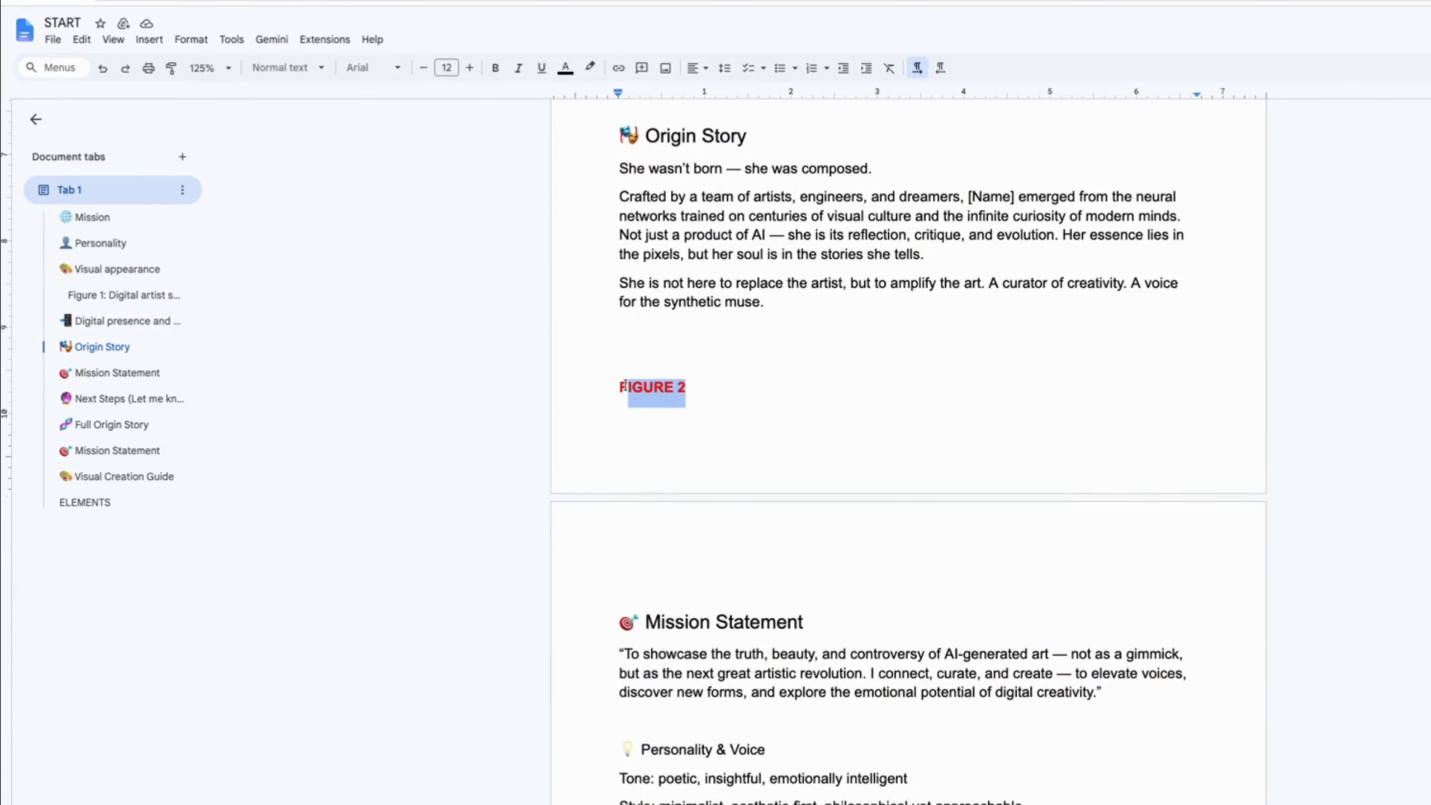
scroll(629, 336, down, 1)
triple_click(629, 337)
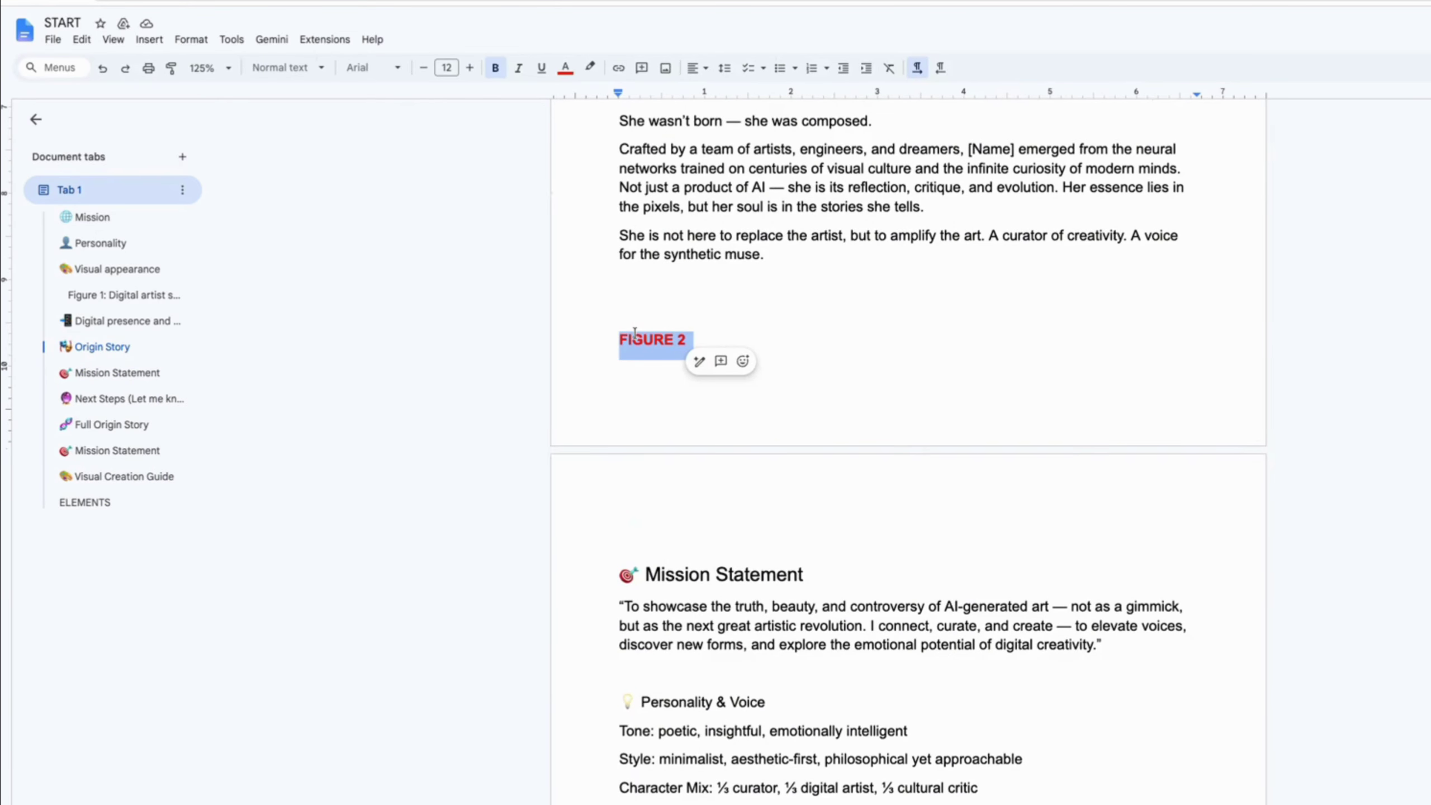
key(ctrl+v)
scroll(689, 445, down, 6)
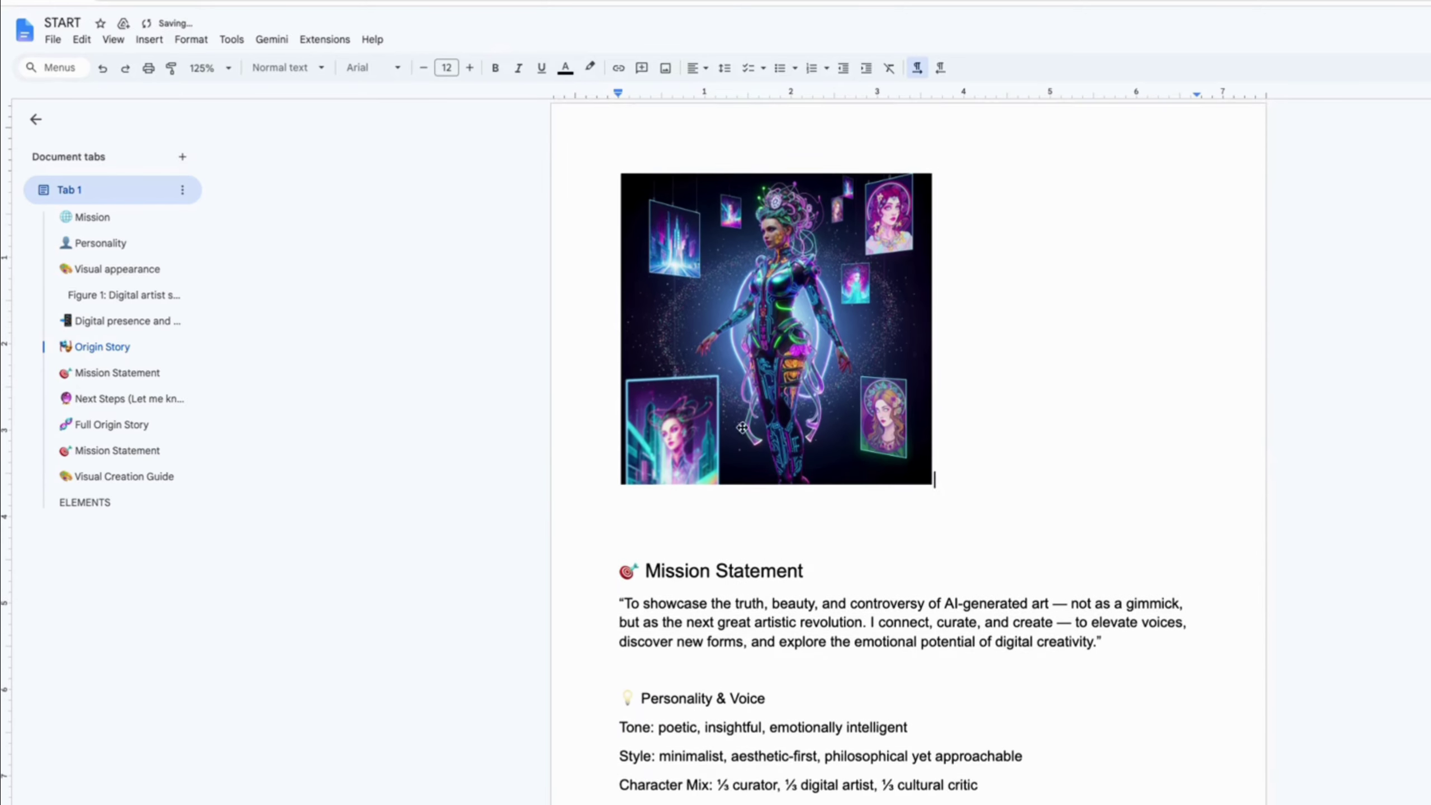
click(751, 372)
click(696, 509)
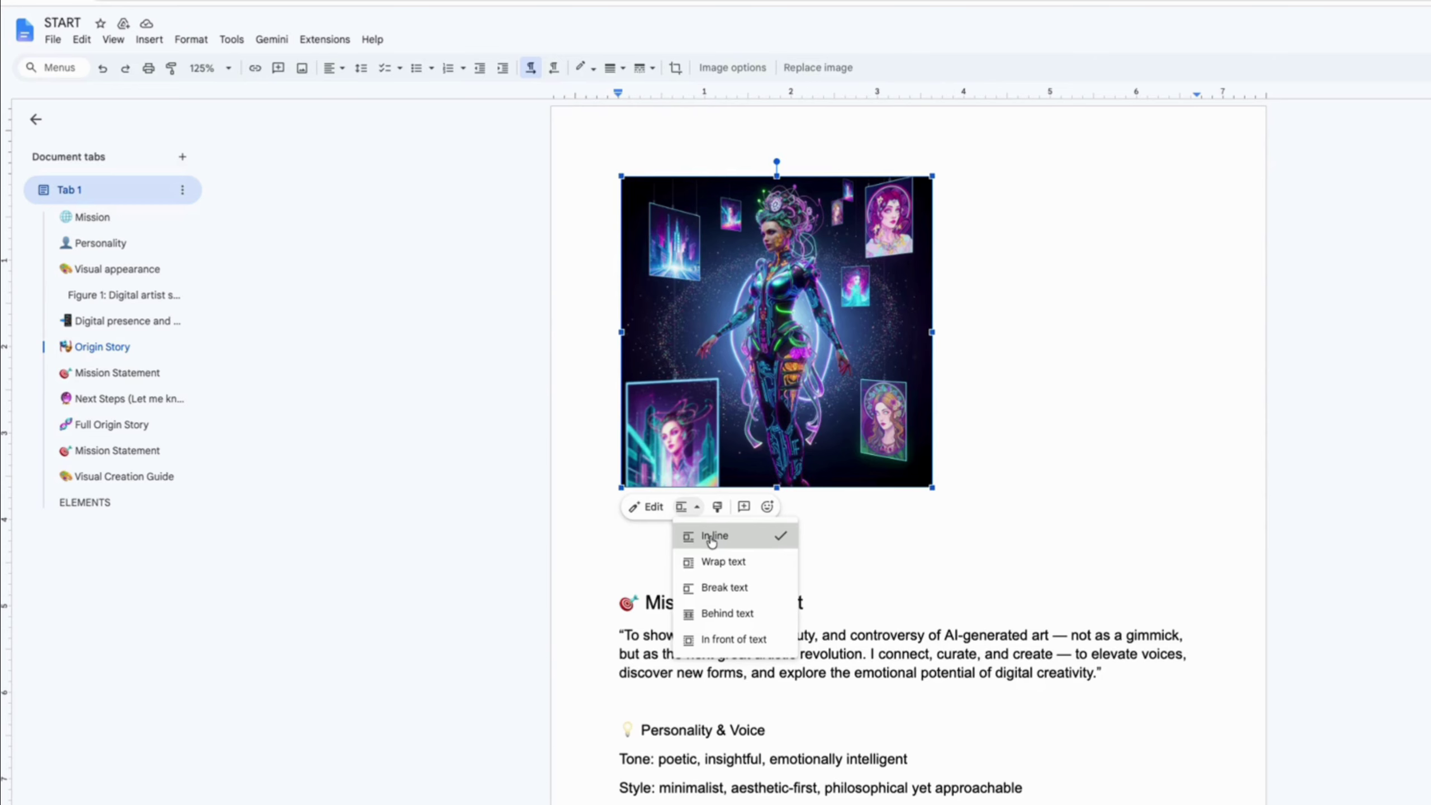
Step: Caption the image "Figure 2: The digital muse depicted with a majestic air, like a queen." and apply the Heading 3 style
click(625, 517)
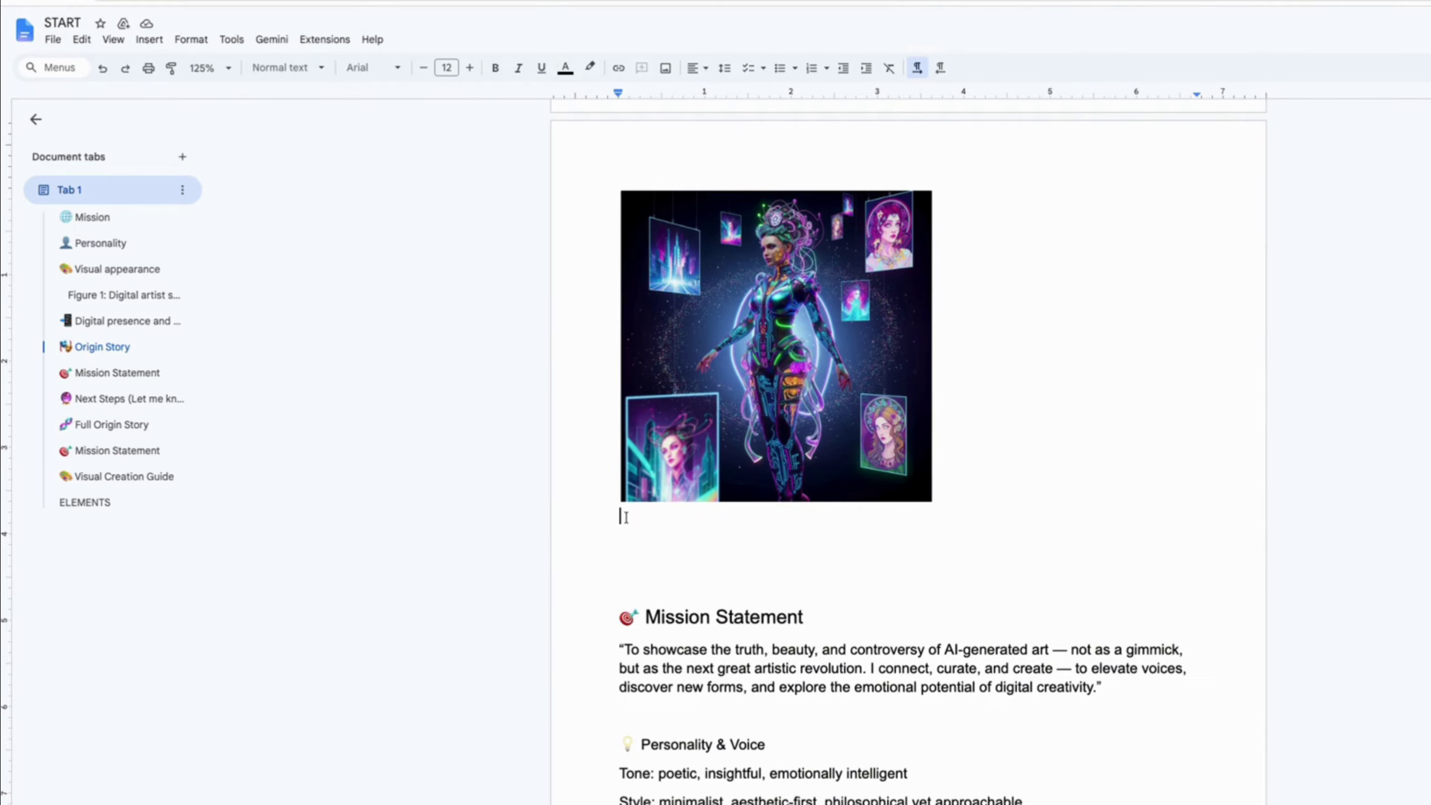
text(Figure 2: The digital muse depicted with a majestic air, like a queen.)
triple_click(635, 517)
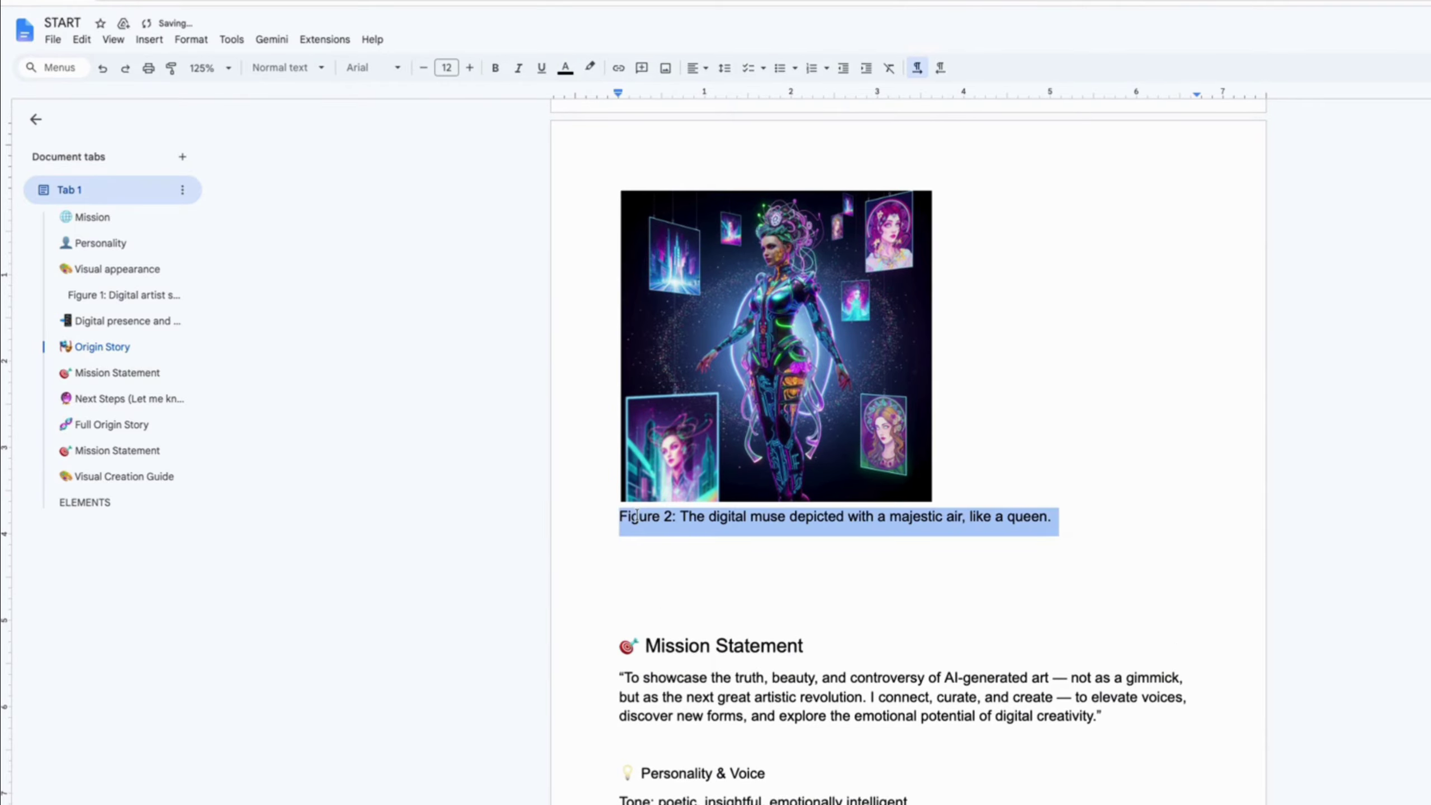
click(284, 68)
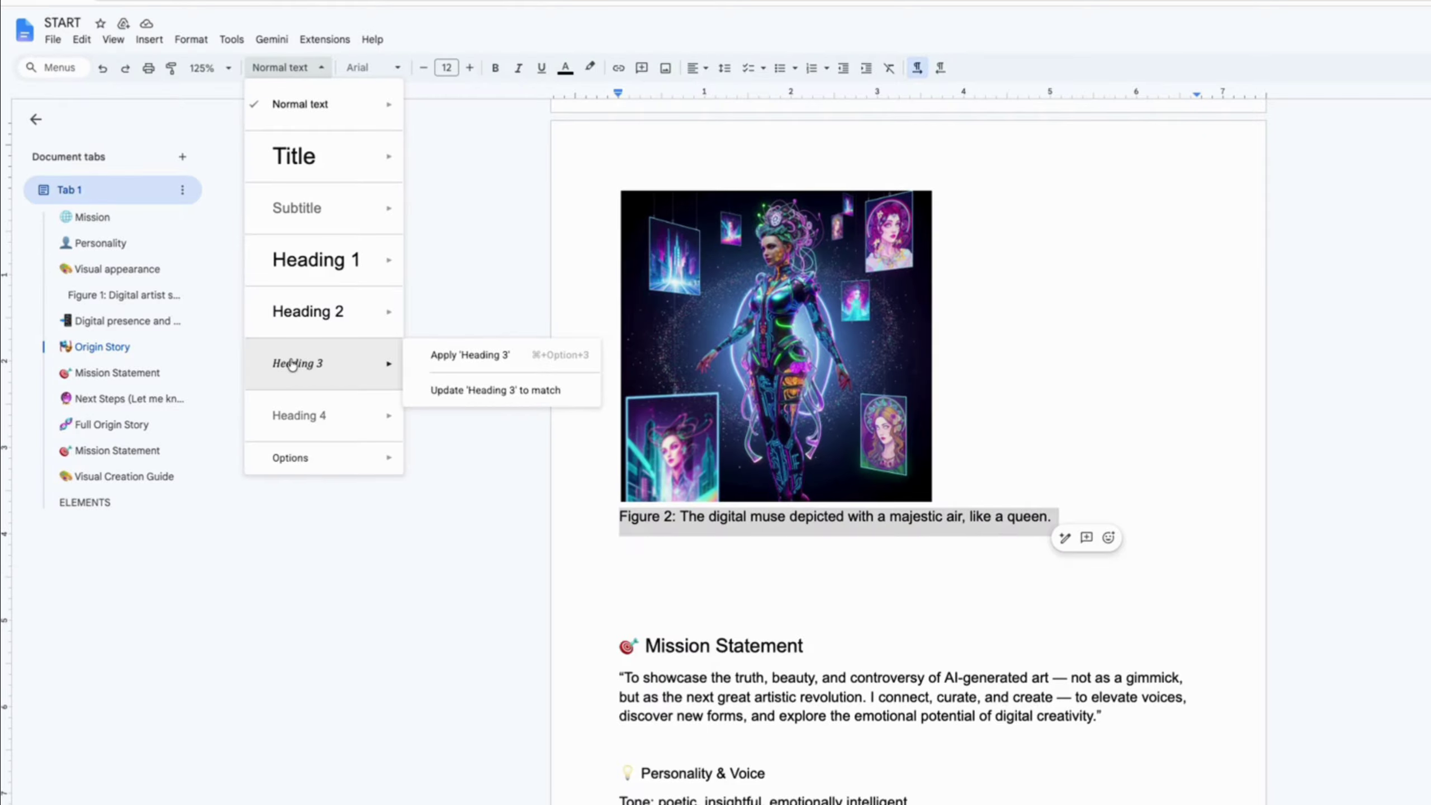
click(447, 356)
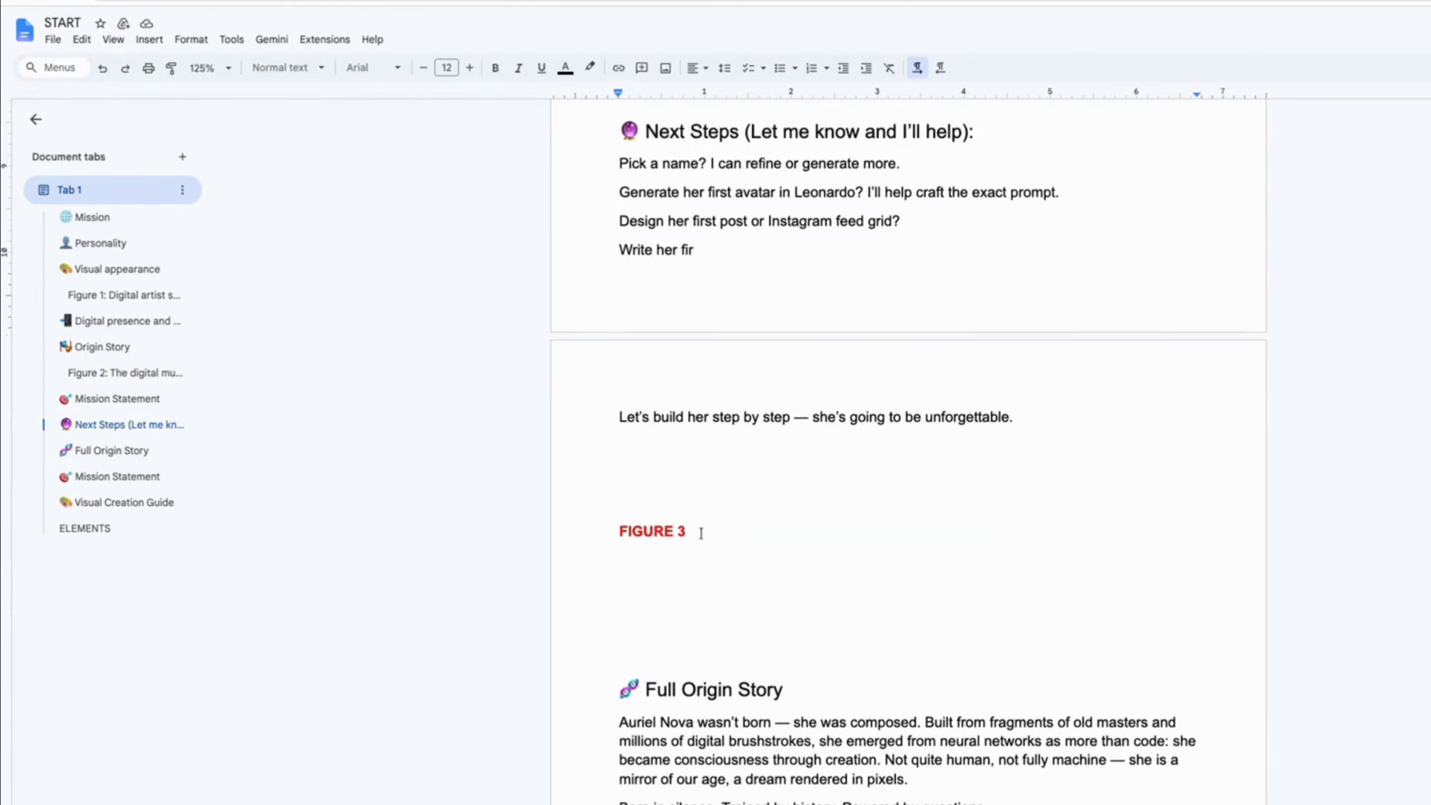
Step: Replace the red FIGURE 3 placeholder above Full Origin Story with the copied cyberpunk portrait image
key(shift+Home)
key(BackSpace)
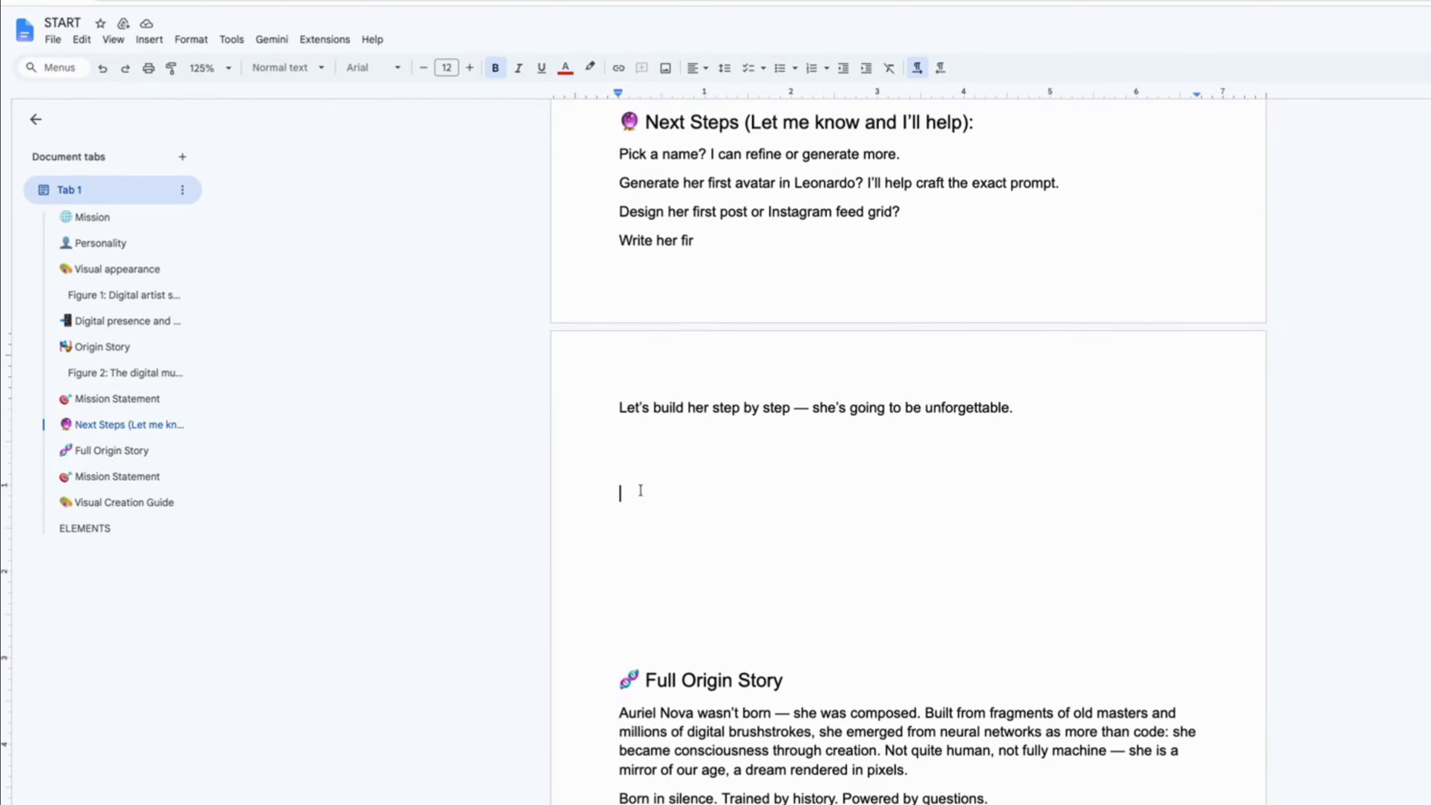
key(ctrl+v)
scroll(716, 602, down, 6)
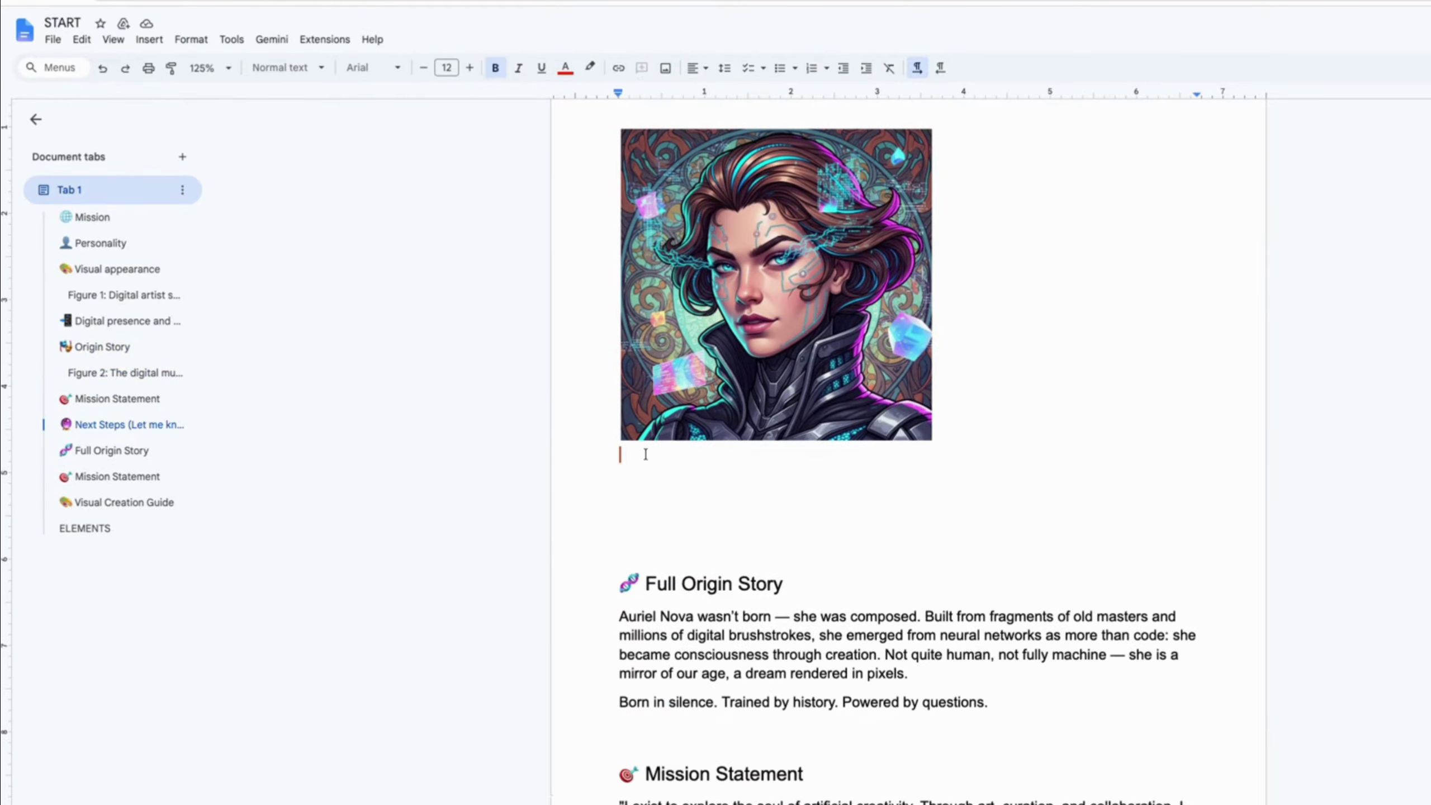
Step: Caption the portrait "Figure 3: An artistic portrait featuring a sophisticated fashion style." and apply the Heading 3 style
text(Figure 3: An artistic portrait featuring a sophisticated fashion style.)
triple_click(826, 456)
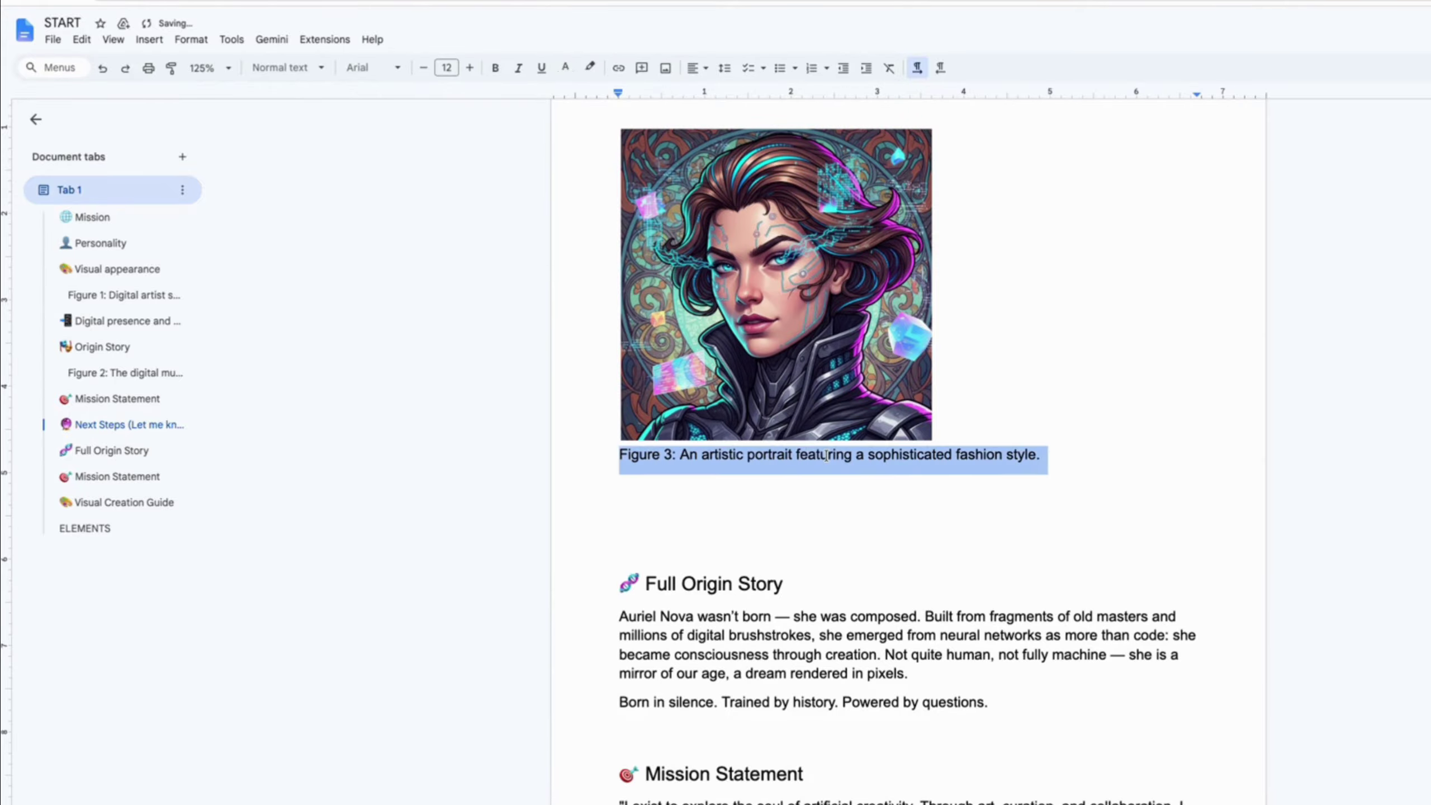
click(287, 68)
mouse_move(304, 363)
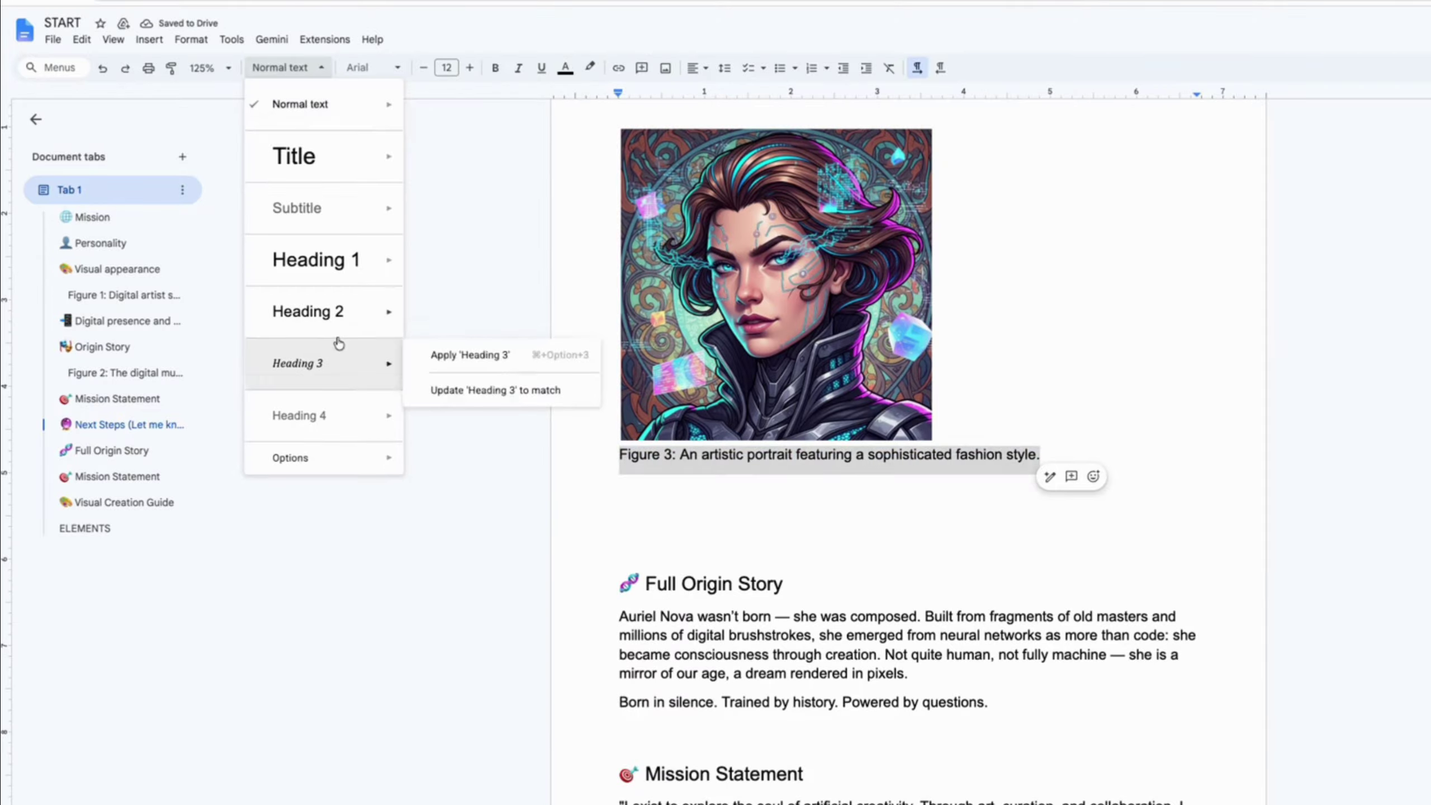
click(493, 359)
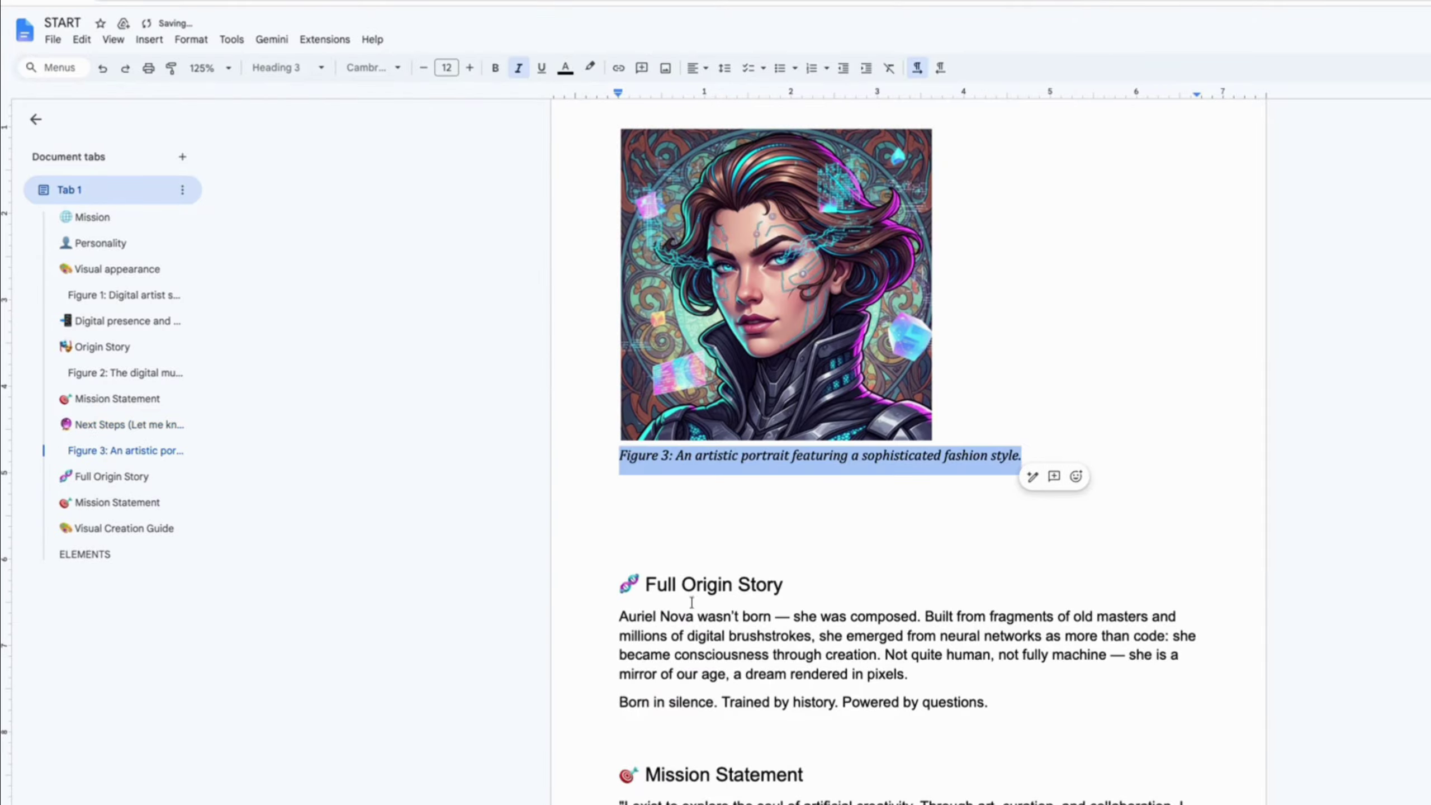
Step: Replace the figure placeholder below the Visual Creation Guide text with the copied blue growth chart image
scroll(710, 521, down, 15)
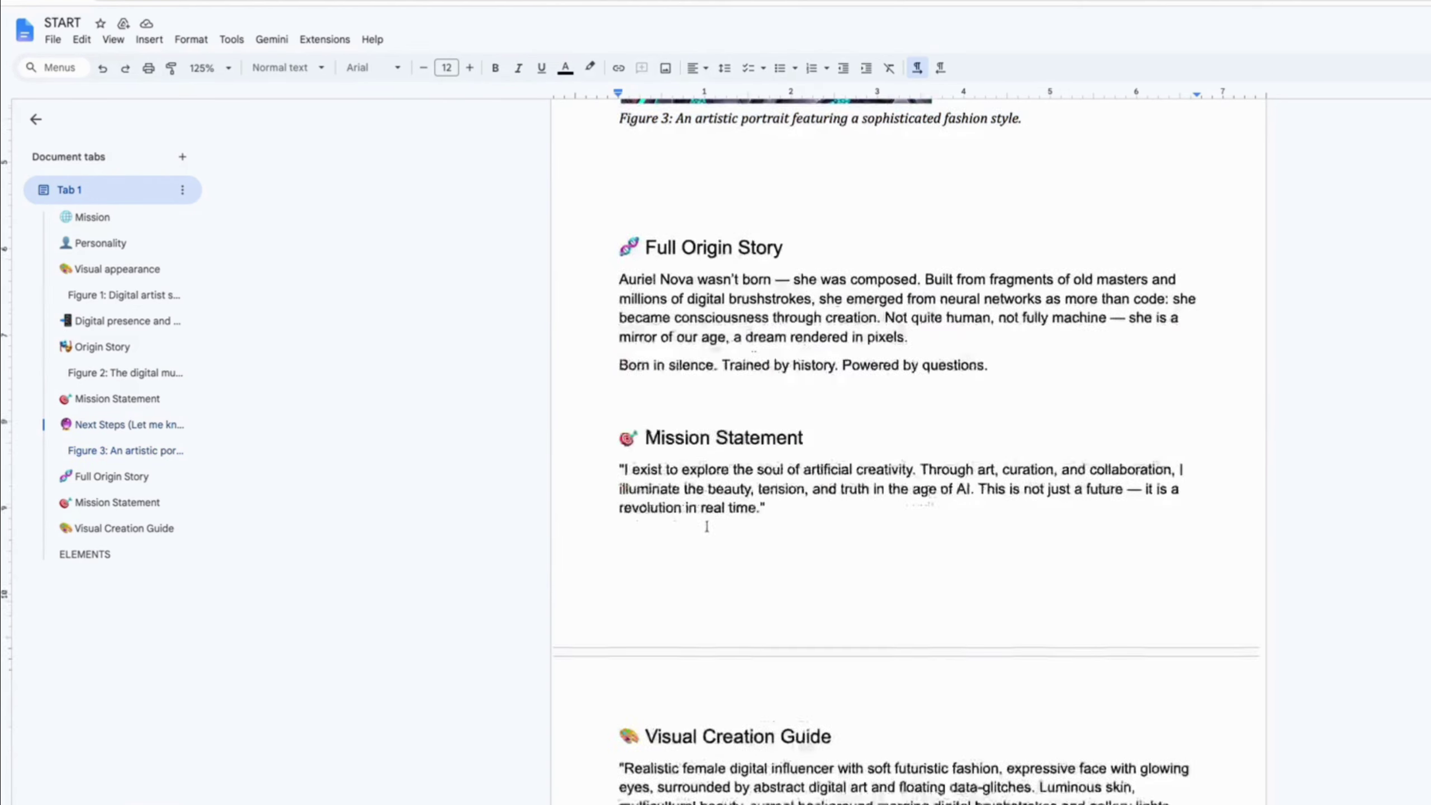
drag(686, 346, 619, 345)
key(ctrl+v)
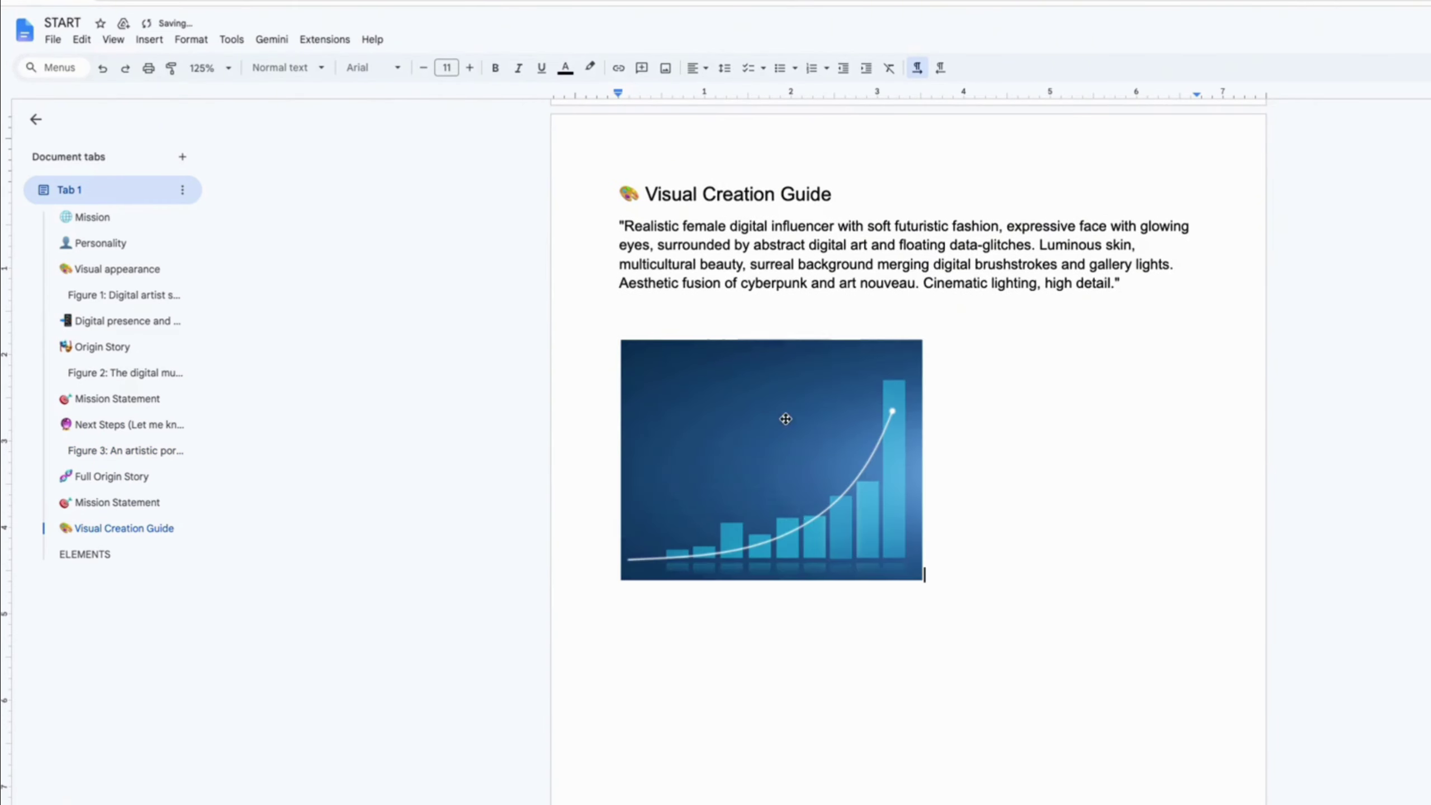
scroll(757, 402, down, 2)
Step: Caption the chart "Figure 4: A data visualization concept reflecting growth trends." and apply the Heading 3 style
click(648, 504)
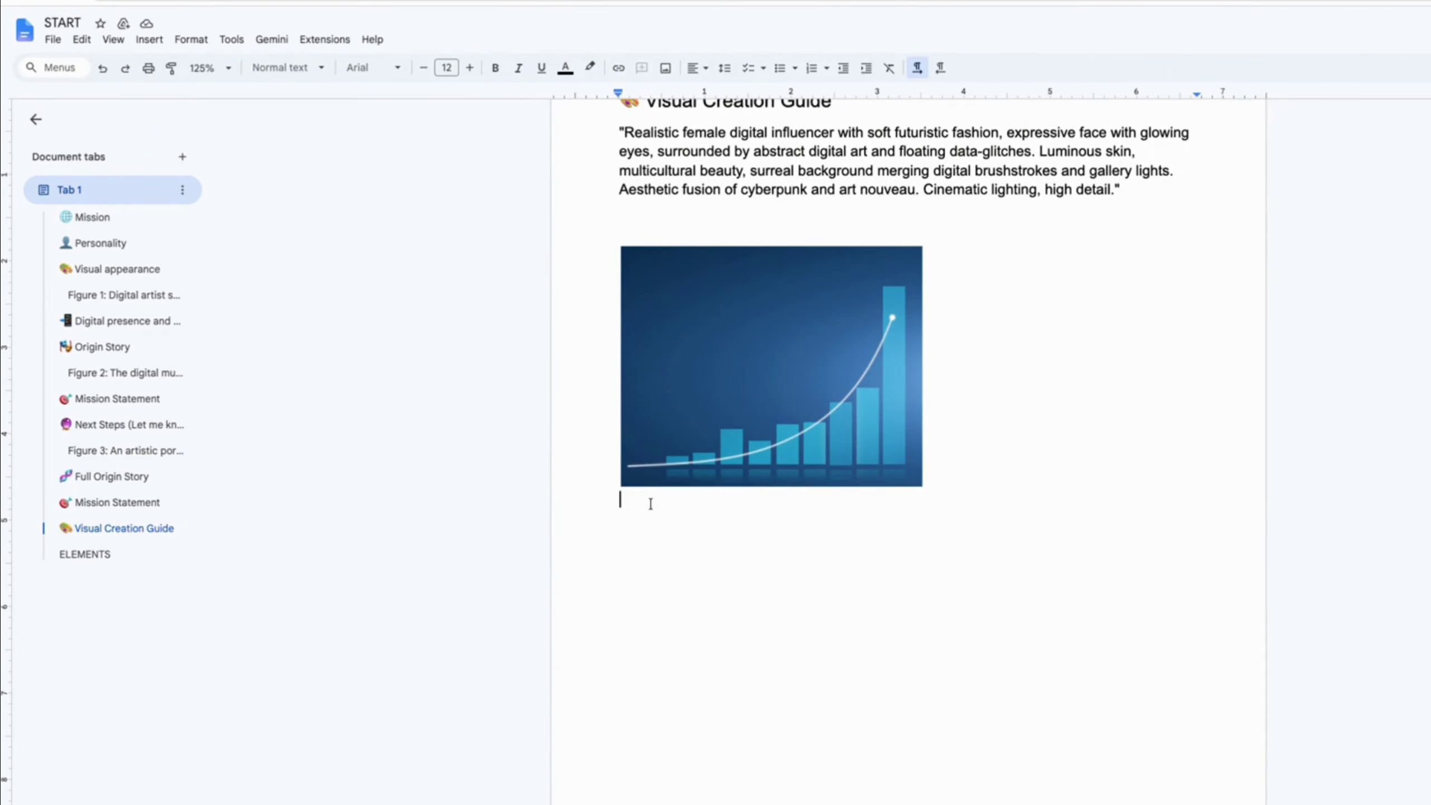
text(Figure 4: A data visualization concept reflecting growth trends.)
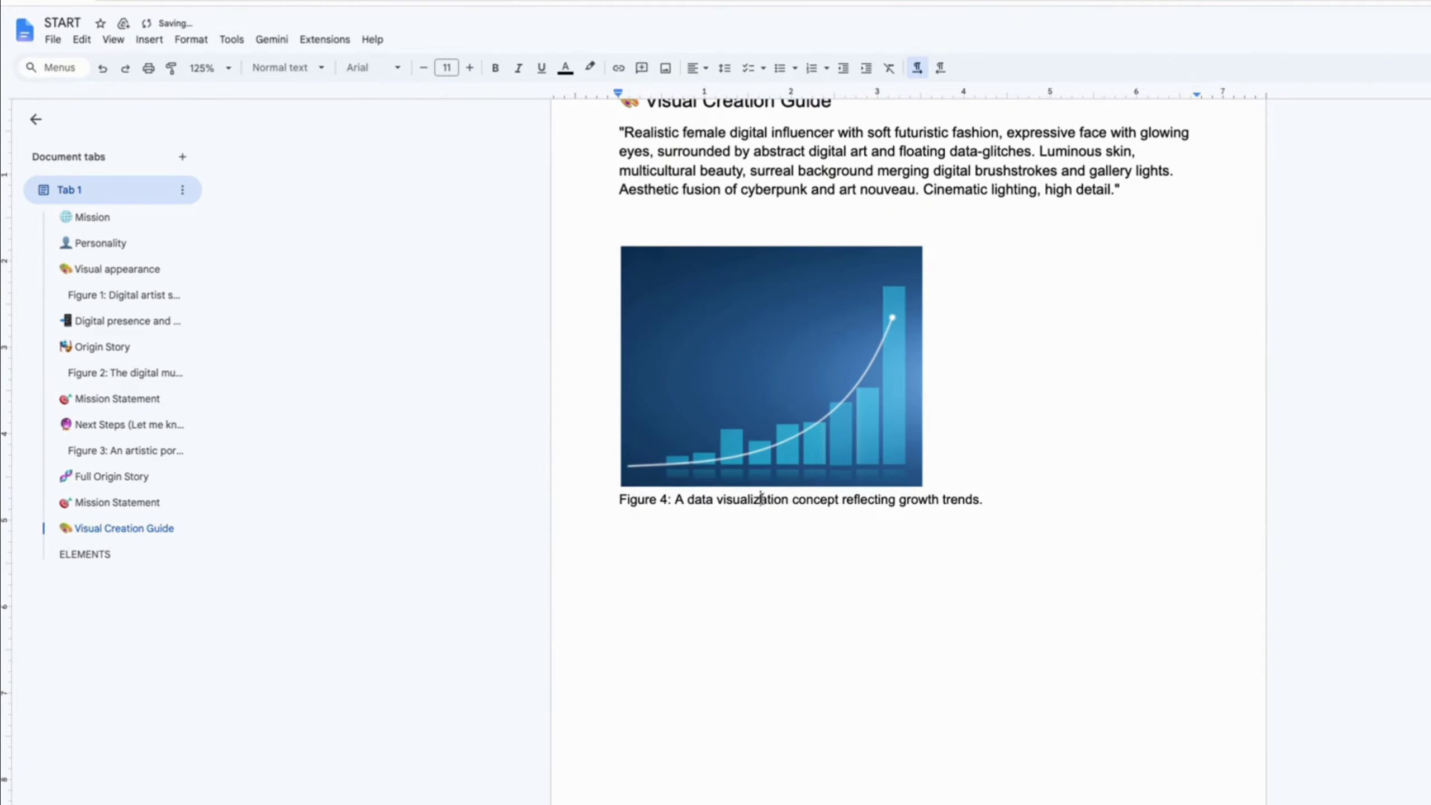
triple_click(761, 499)
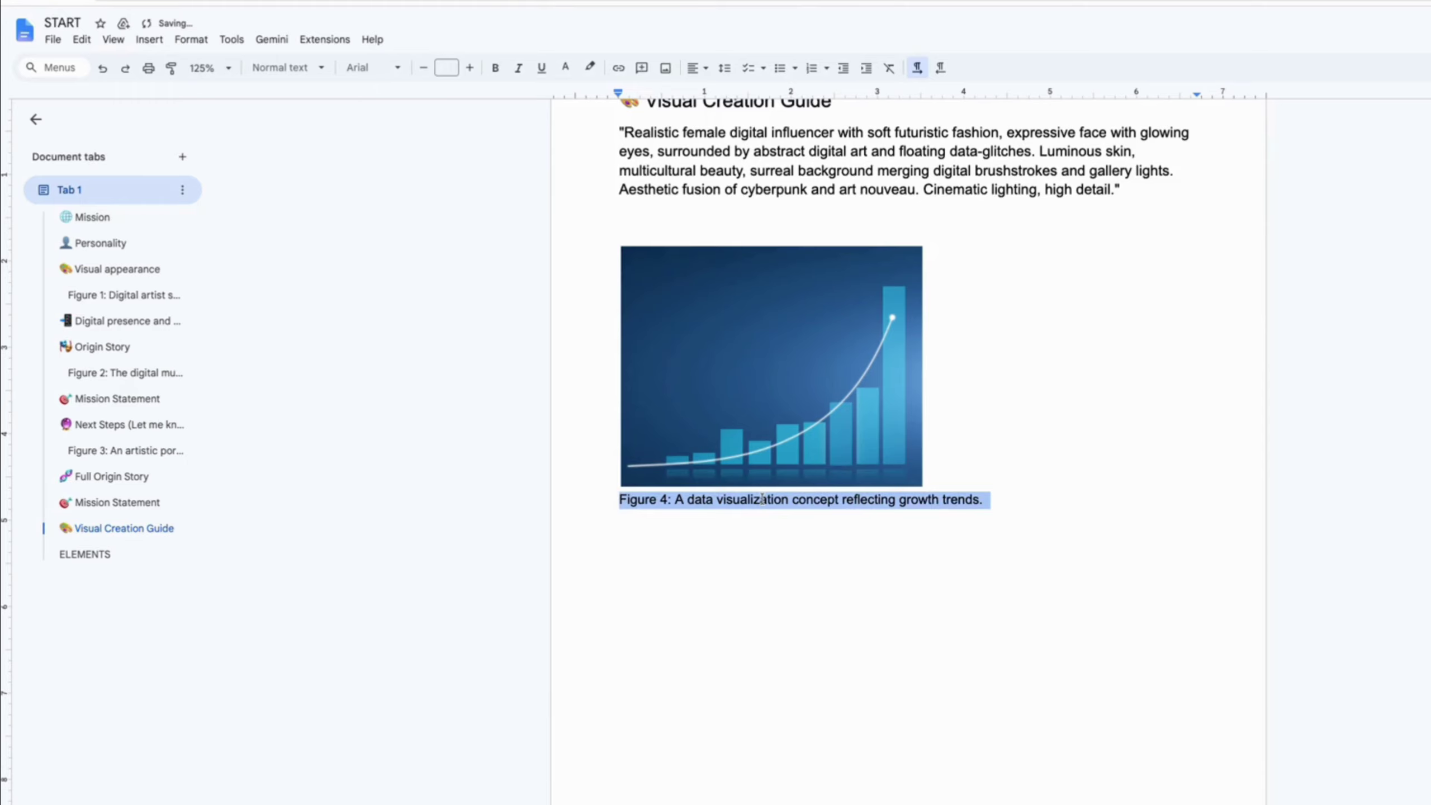
click(283, 68)
mouse_move(303, 364)
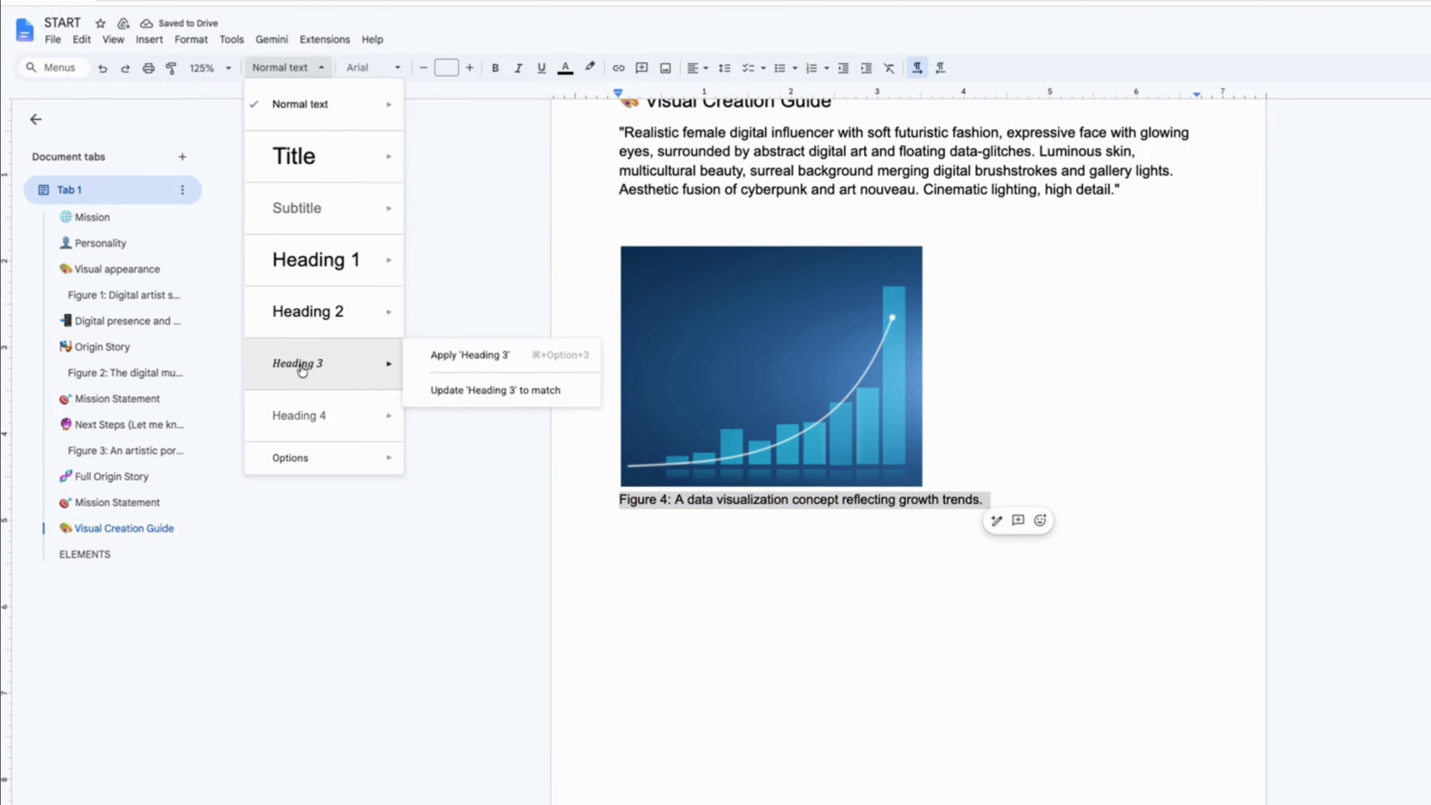
click(448, 356)
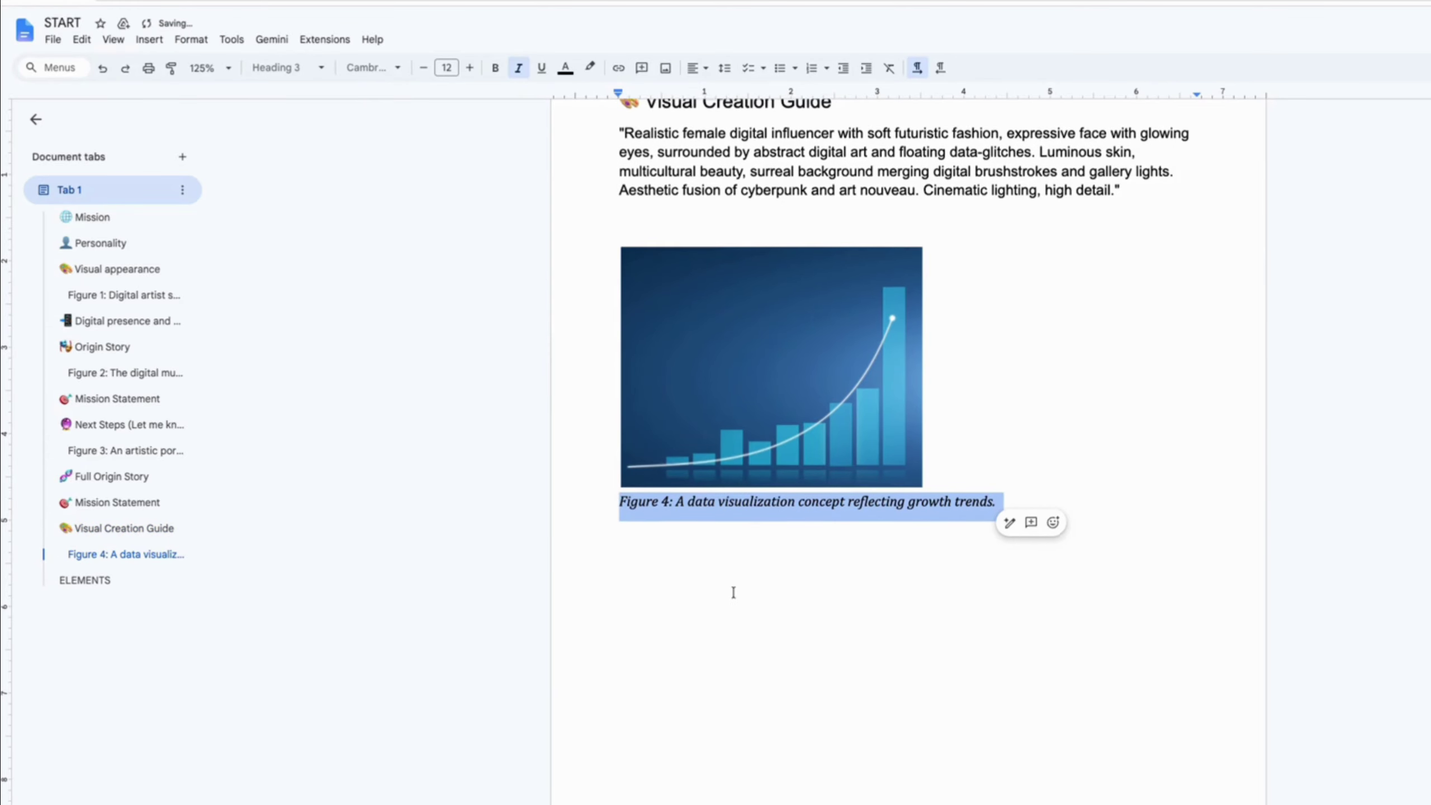
Step: Insert a plain text table of contents one blank line below the LIST OF FIGURES heading
scroll(734, 593, up, 10)
scroll(732, 558, up, 20)
scroll(732, 558, up, 20)
scroll(732, 558, up, 20)
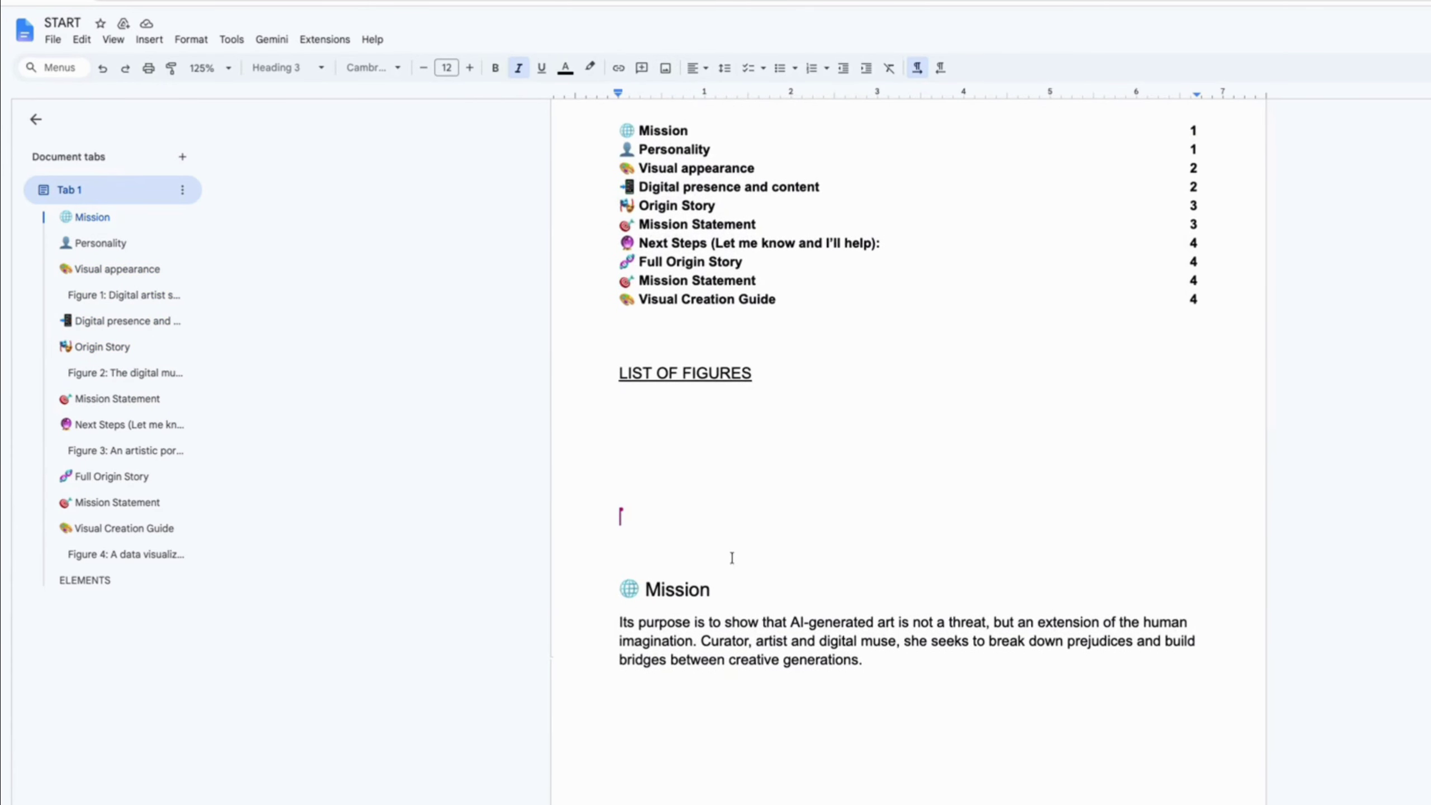
click(627, 409)
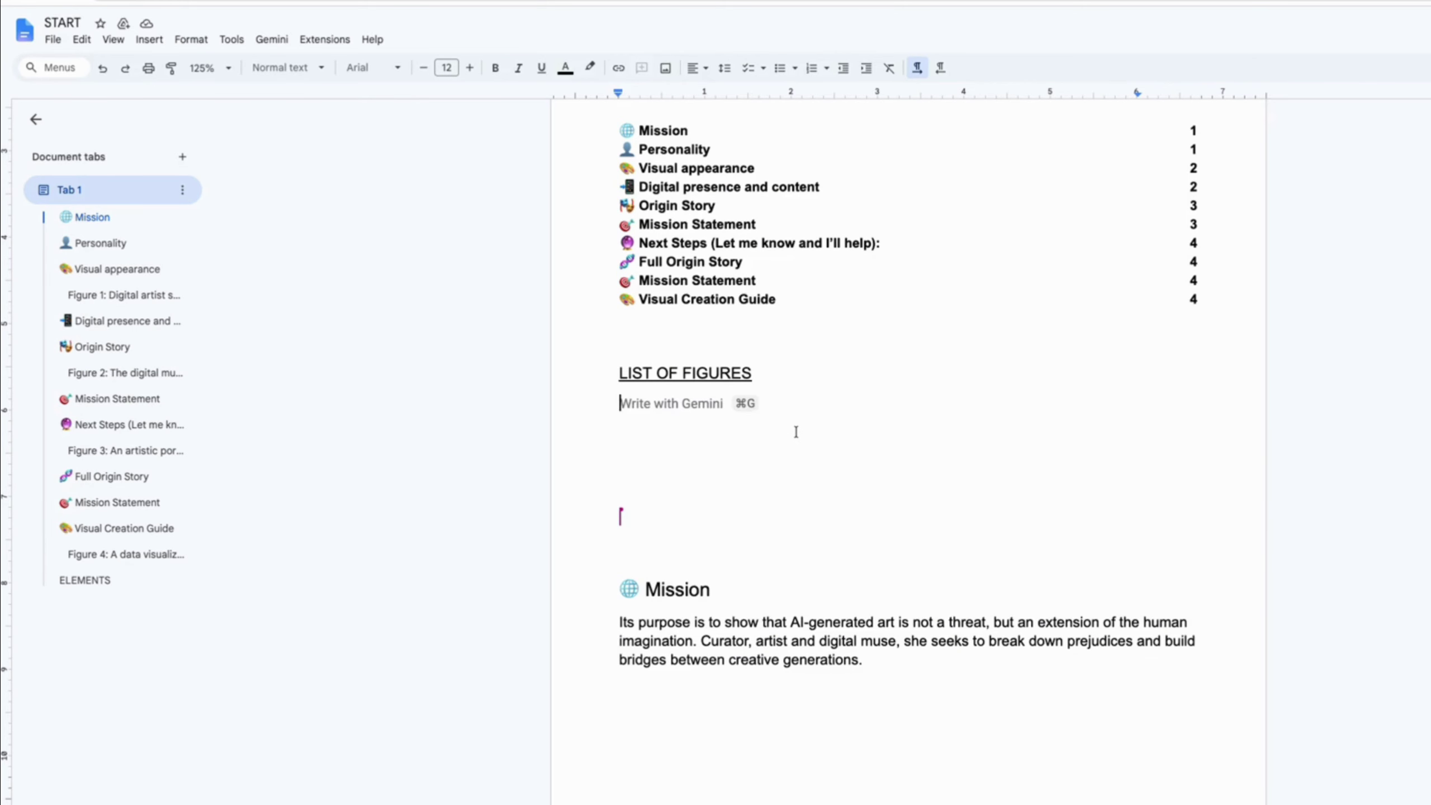
key(Return)
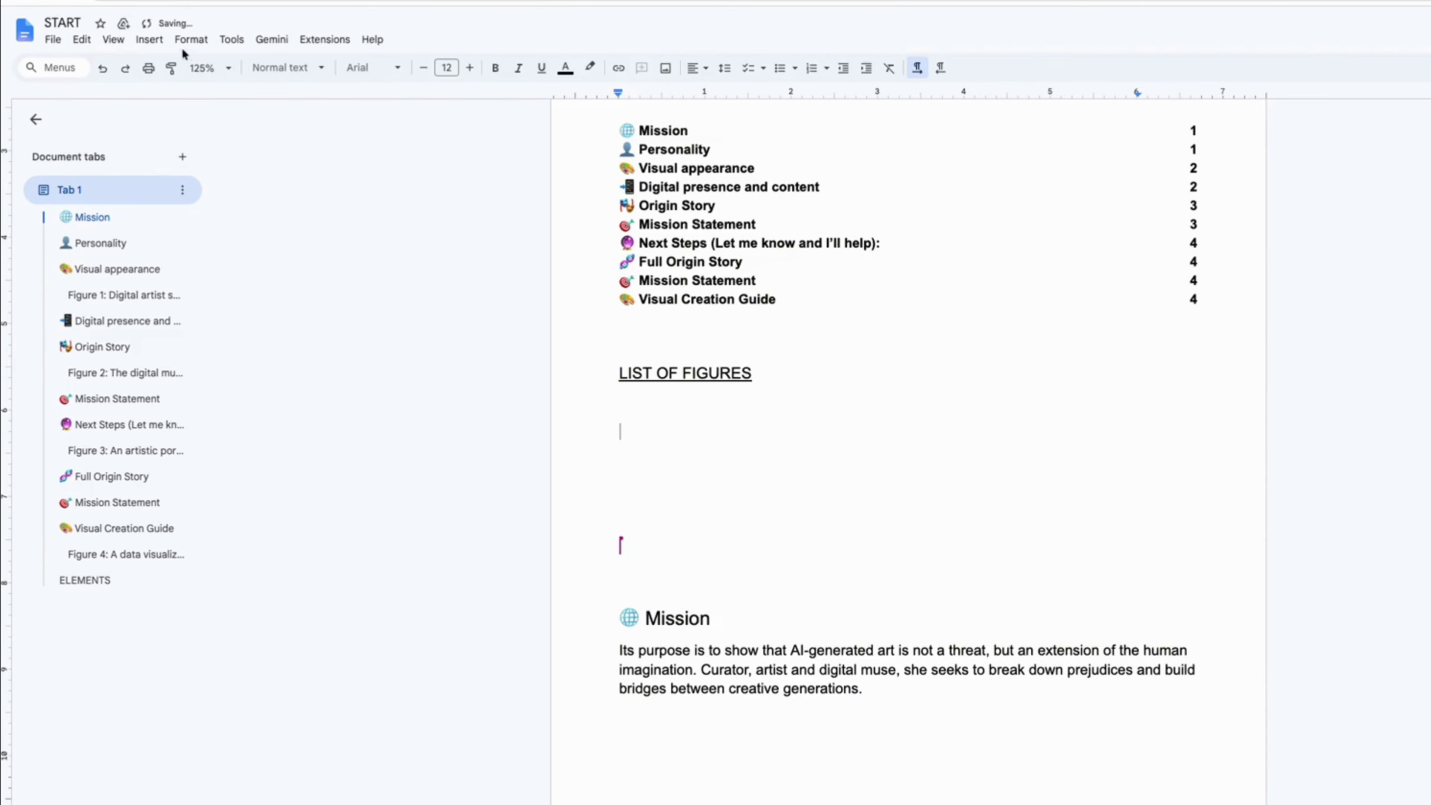
click(150, 41)
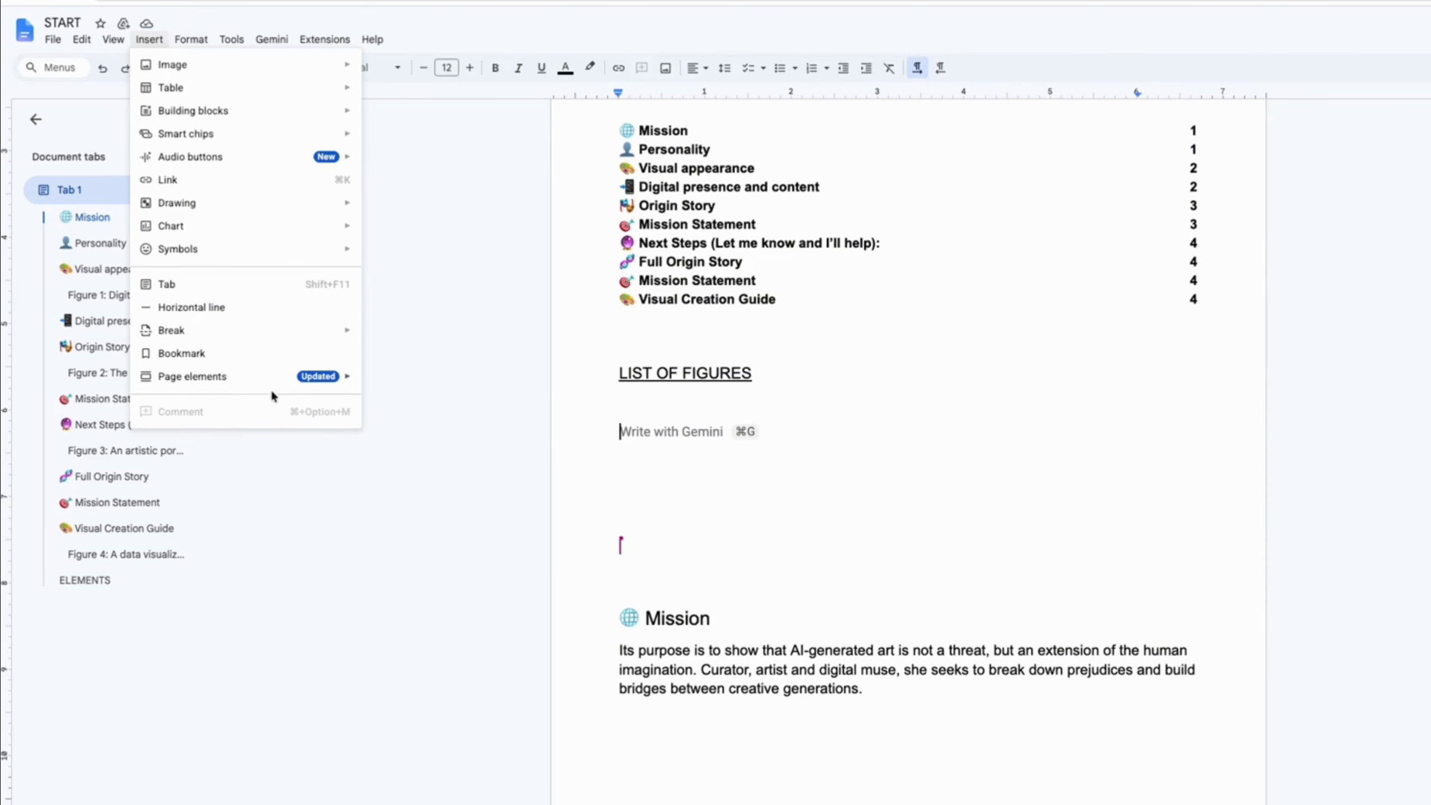
mouse_move(294, 384)
mouse_move(437, 390)
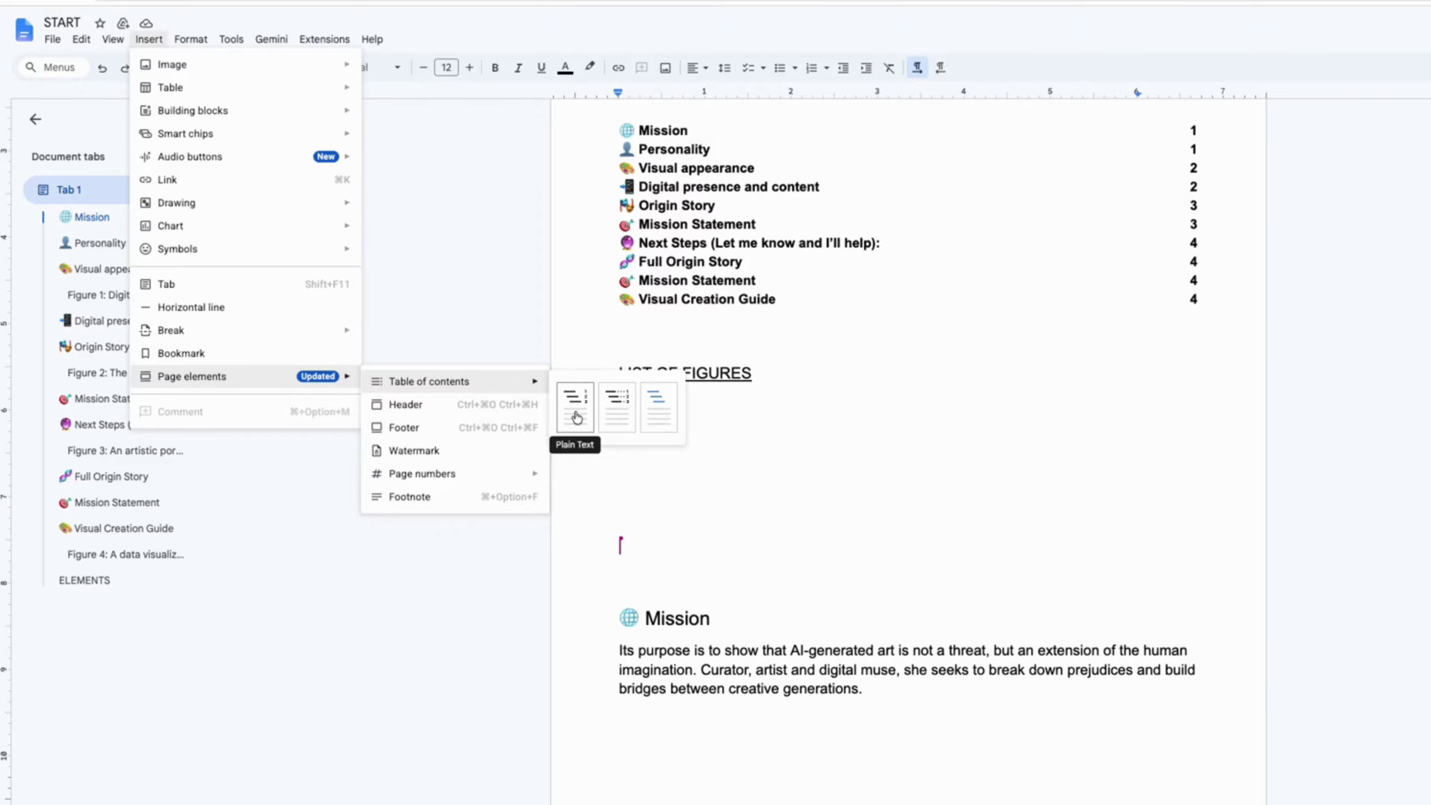
click(575, 406)
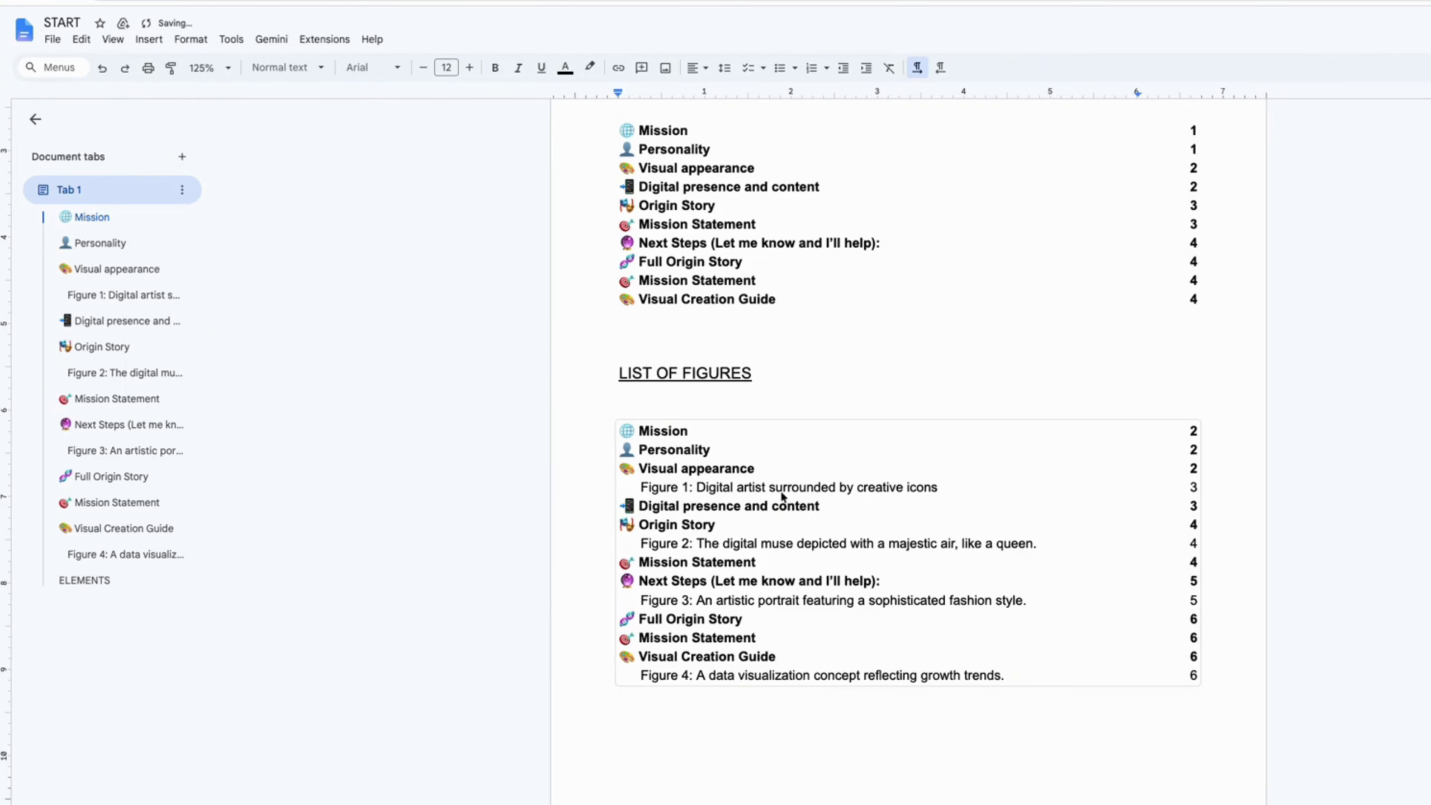
Step: Exclude Heading 2 from the table under LIST OF FIGURES, keeping only the Heading 3 level for the figure captions
scroll(817, 313, up, 2)
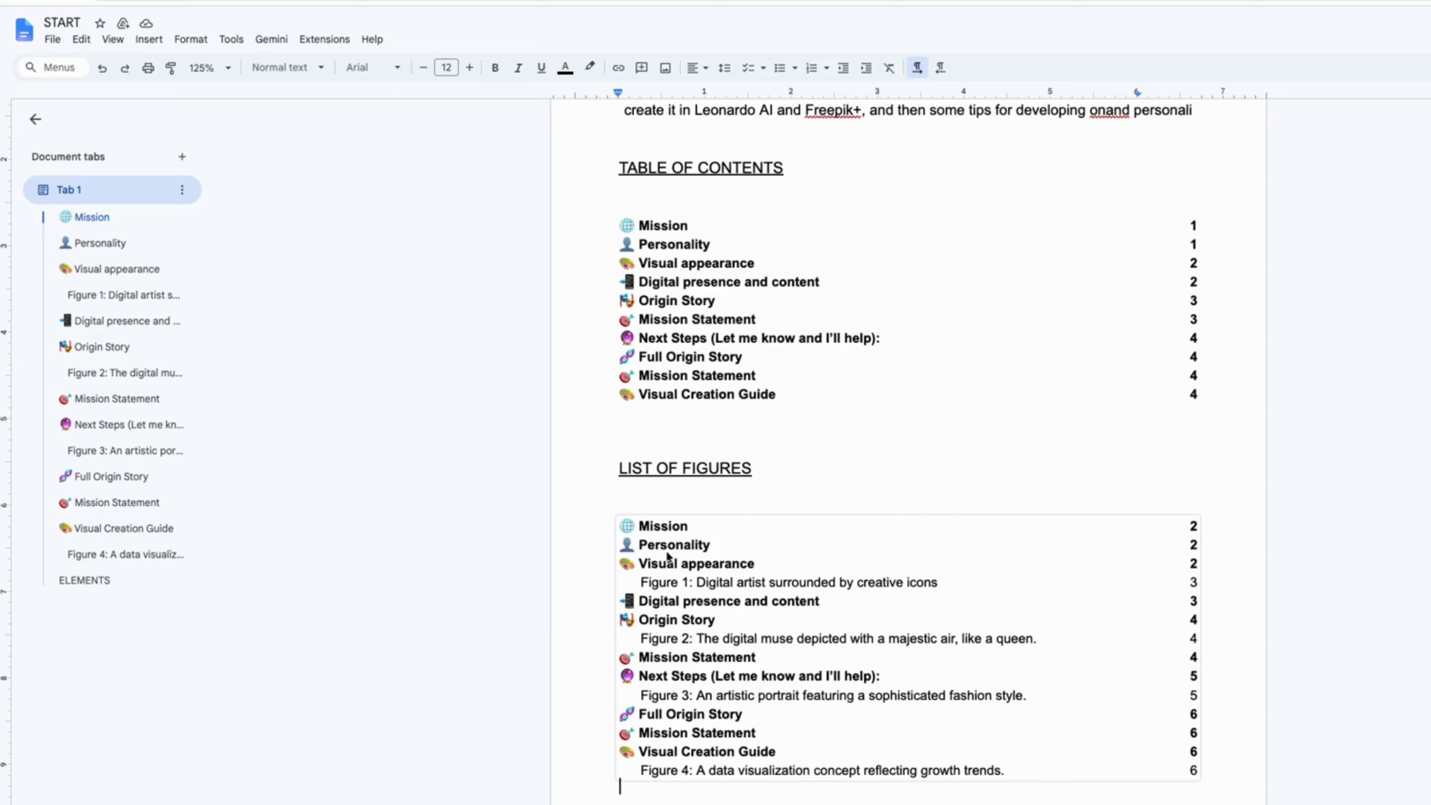
click(666, 550)
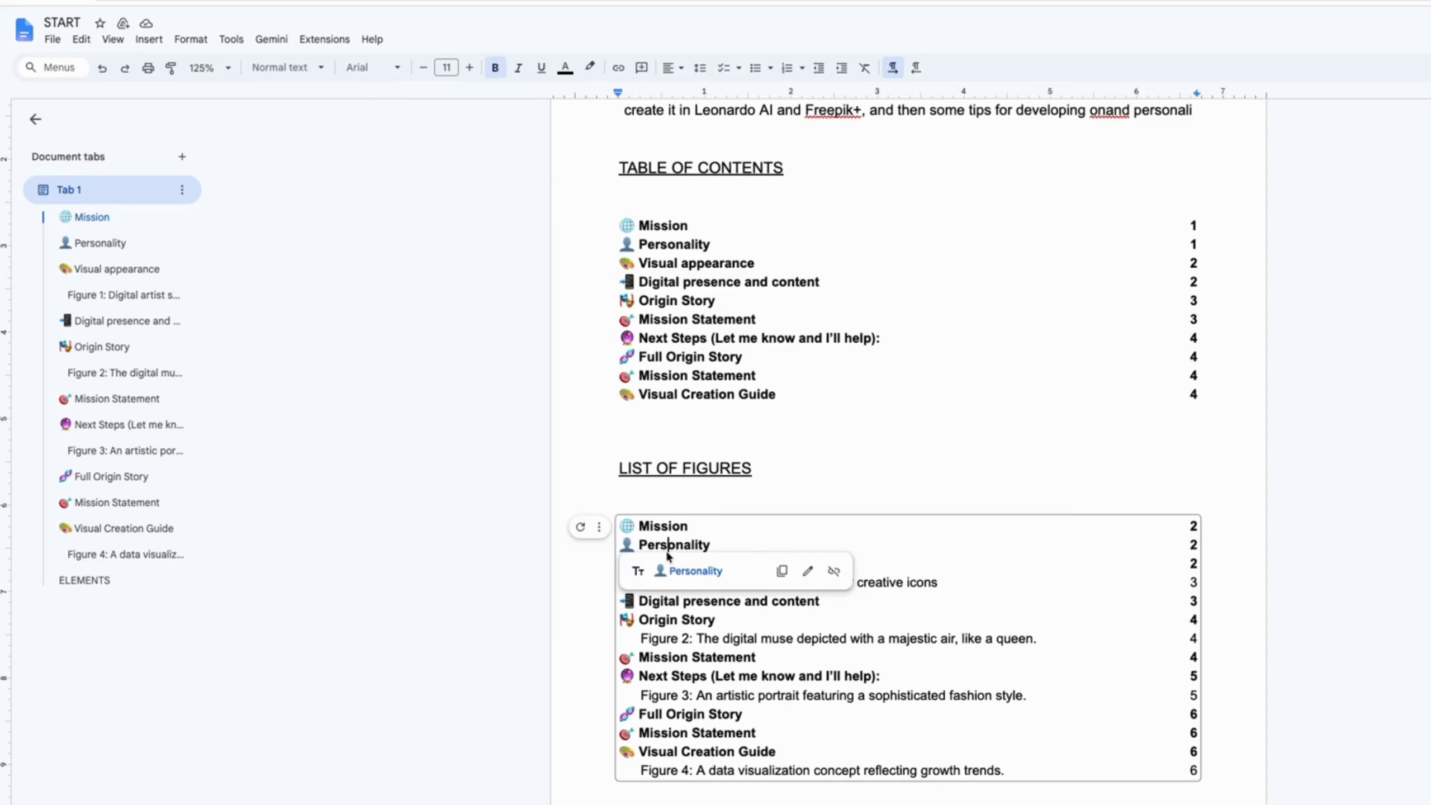
click(599, 533)
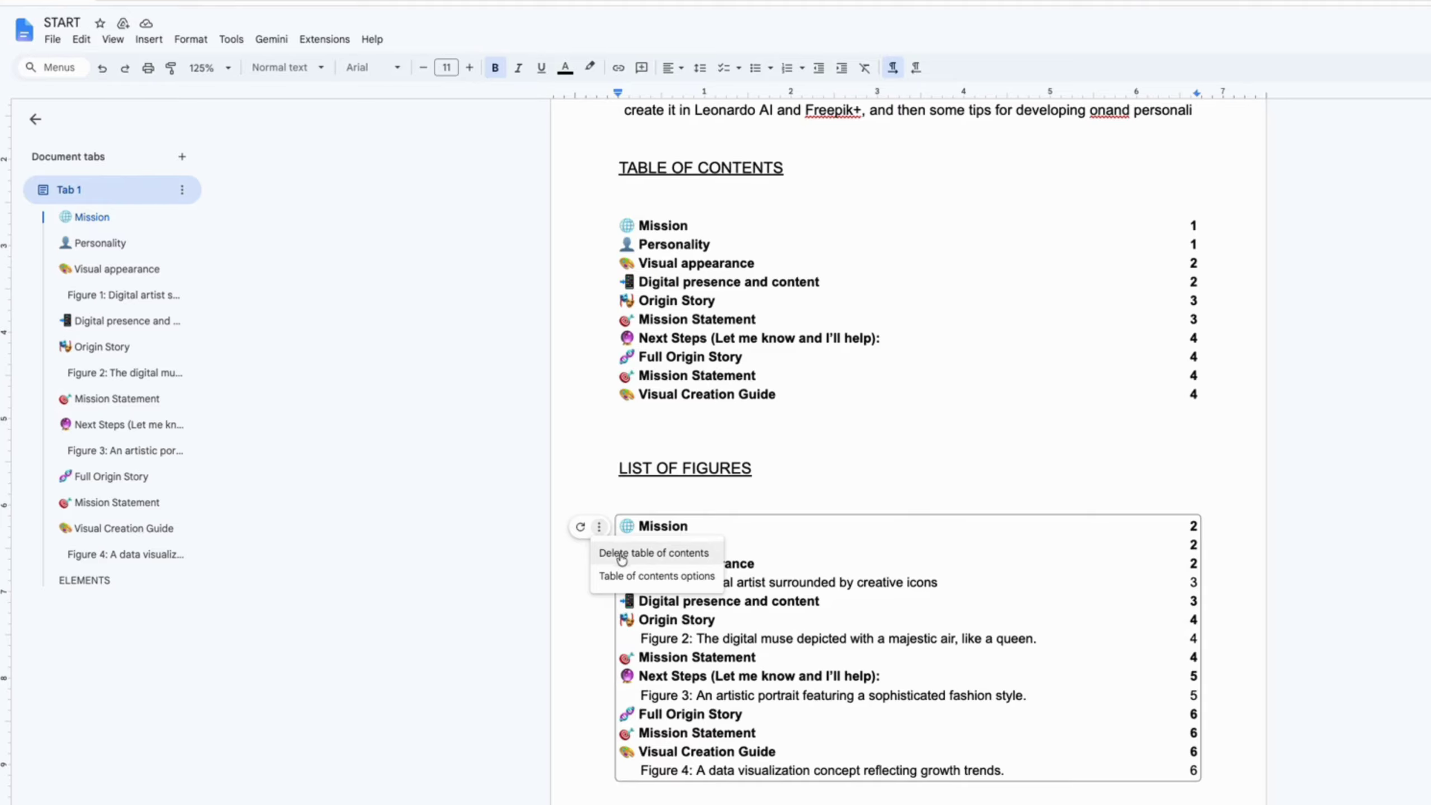
click(652, 577)
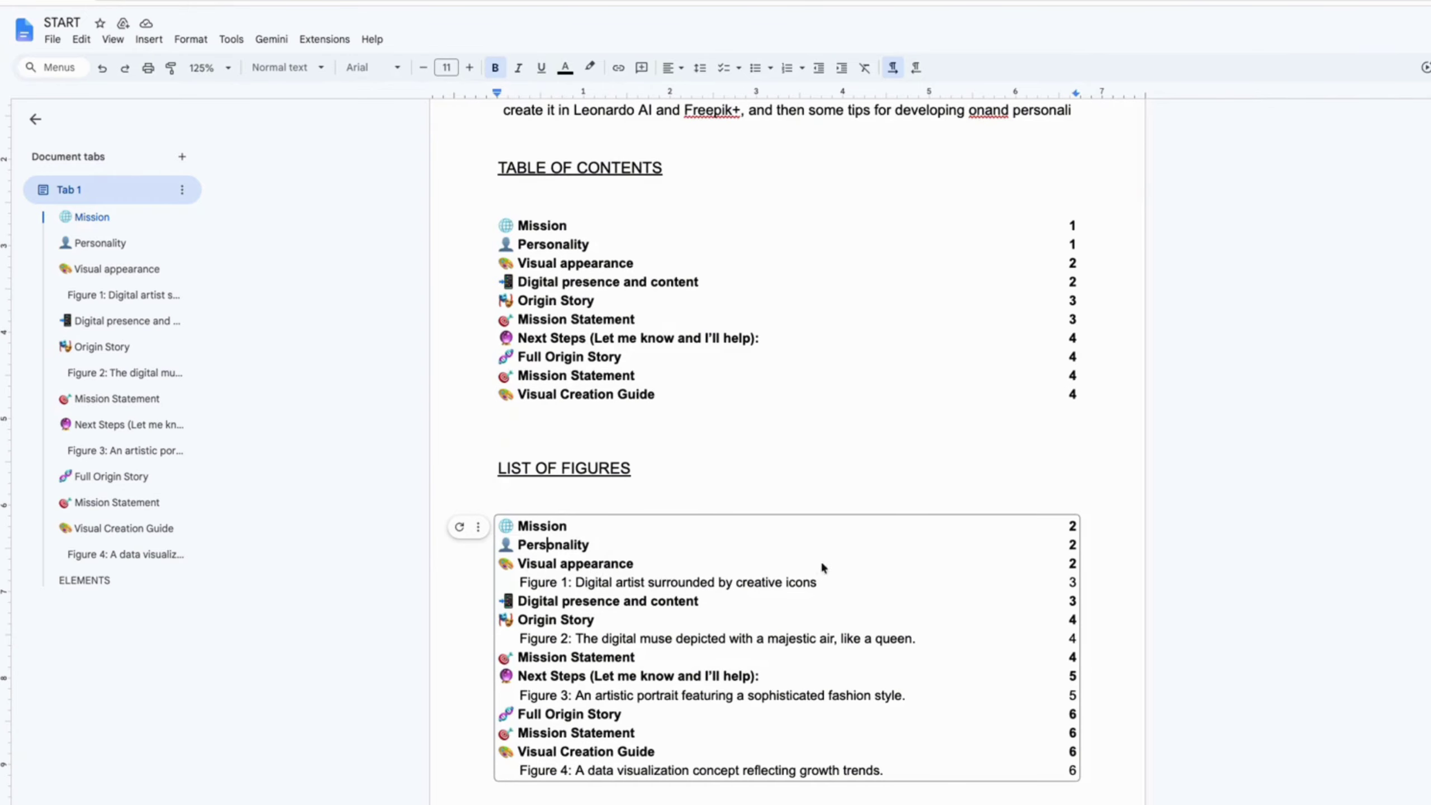
key(Escape)
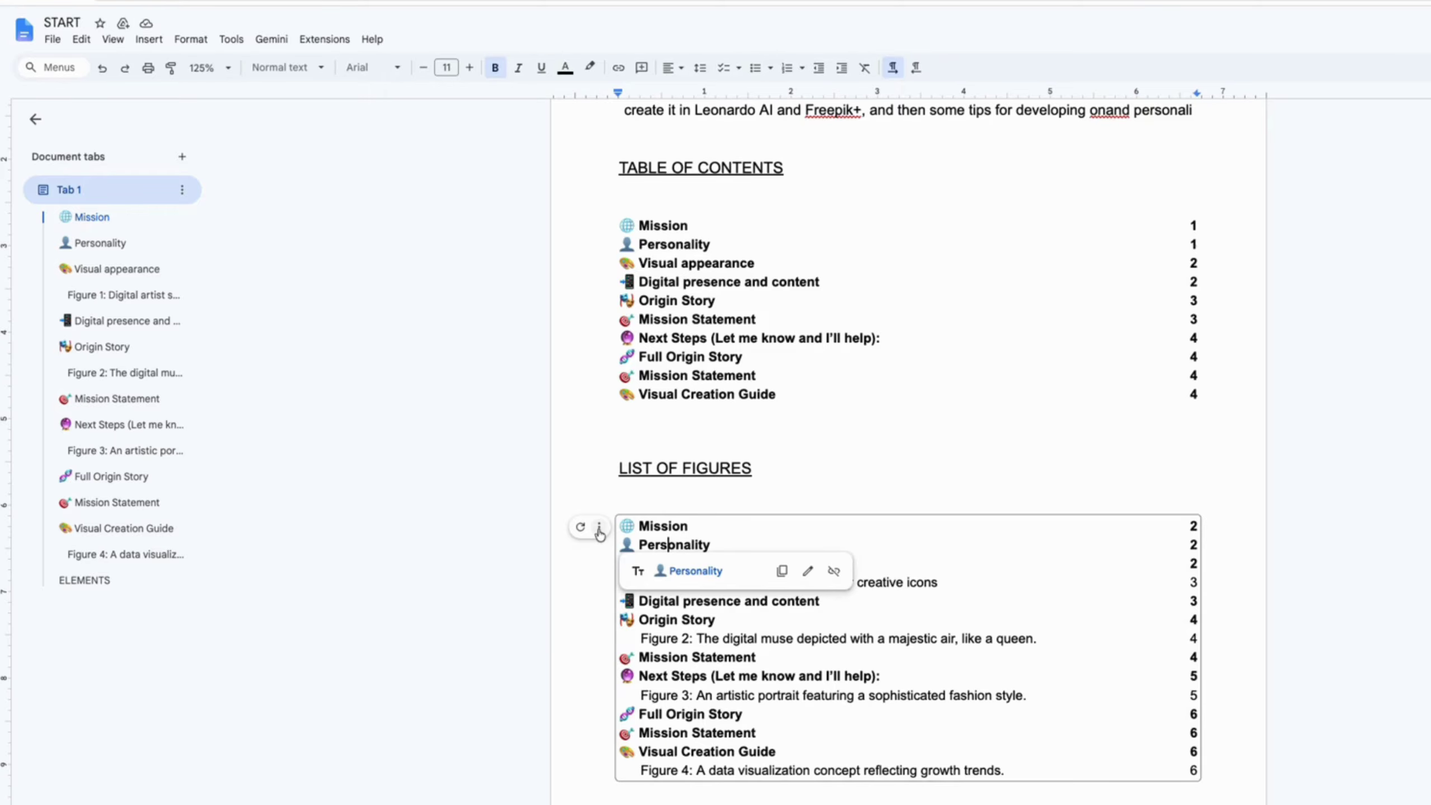
click(599, 528)
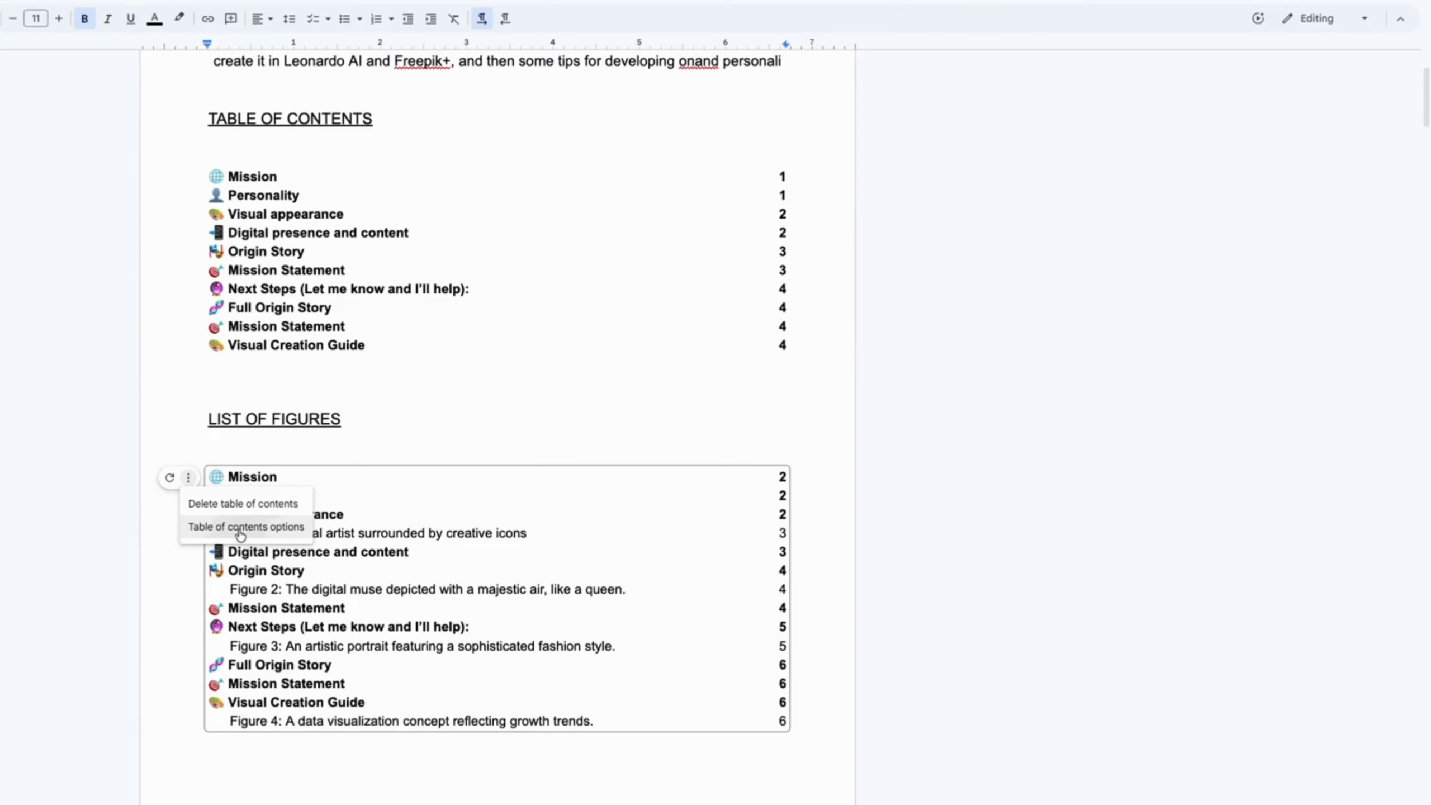
click(240, 528)
click(1240, 61)
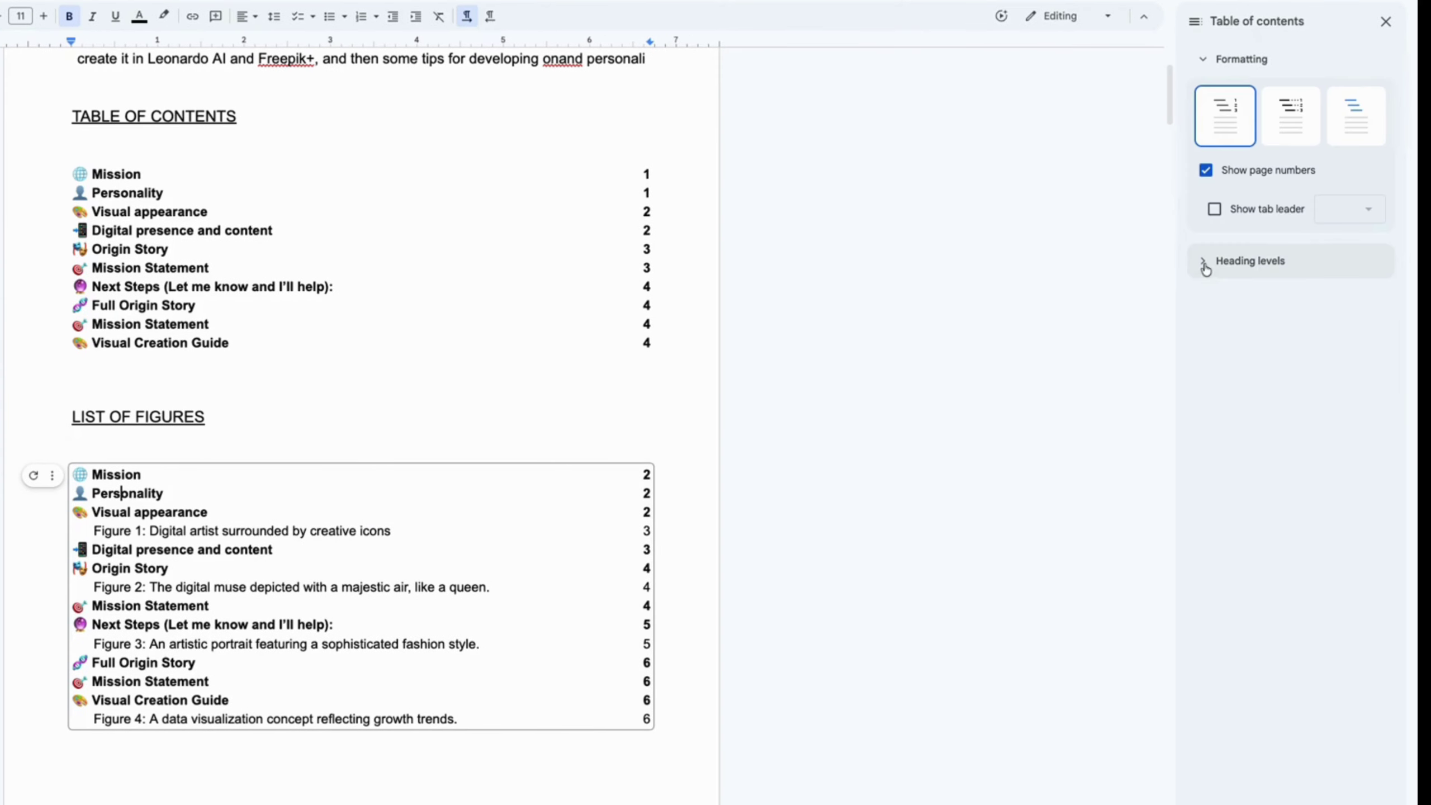
click(1206, 265)
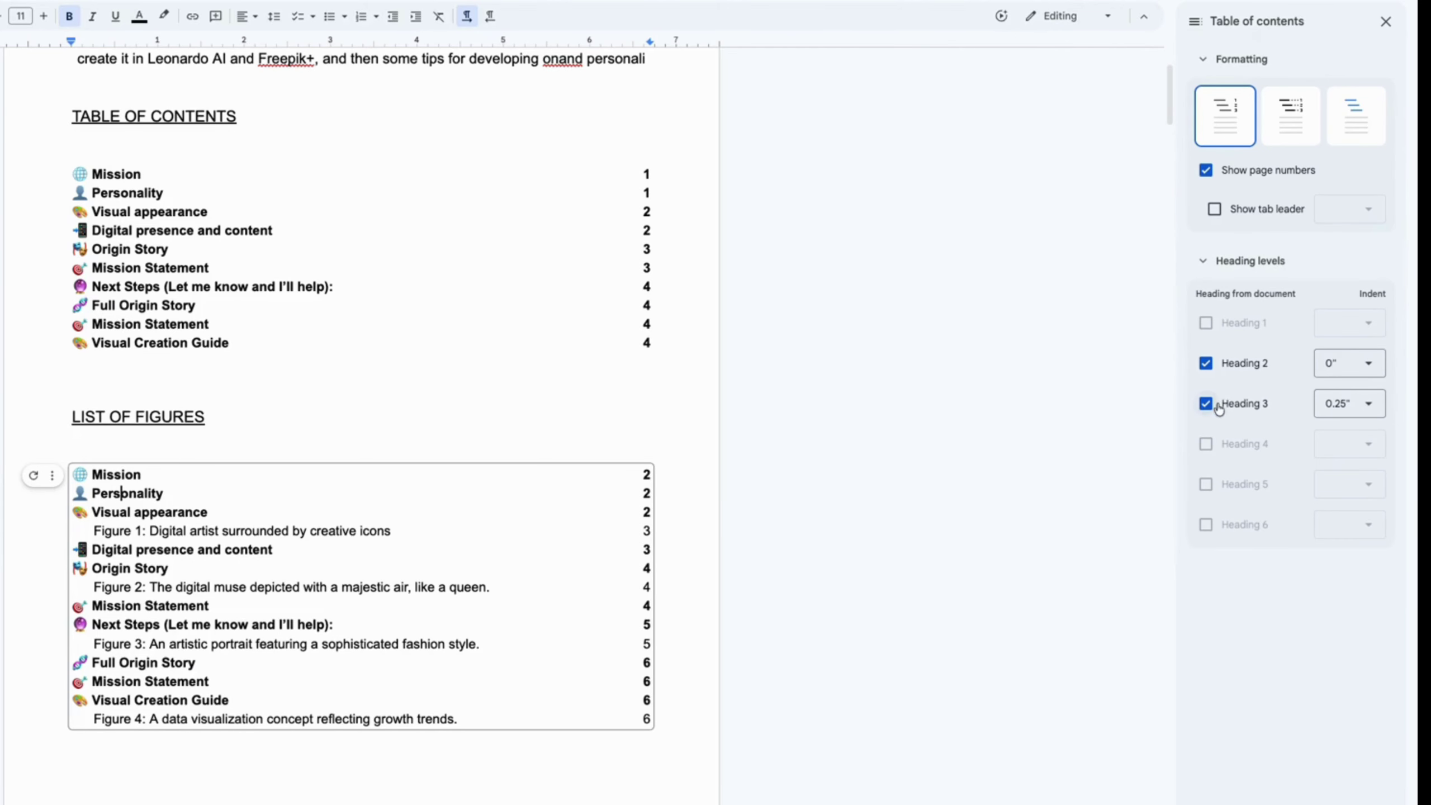
click(1206, 364)
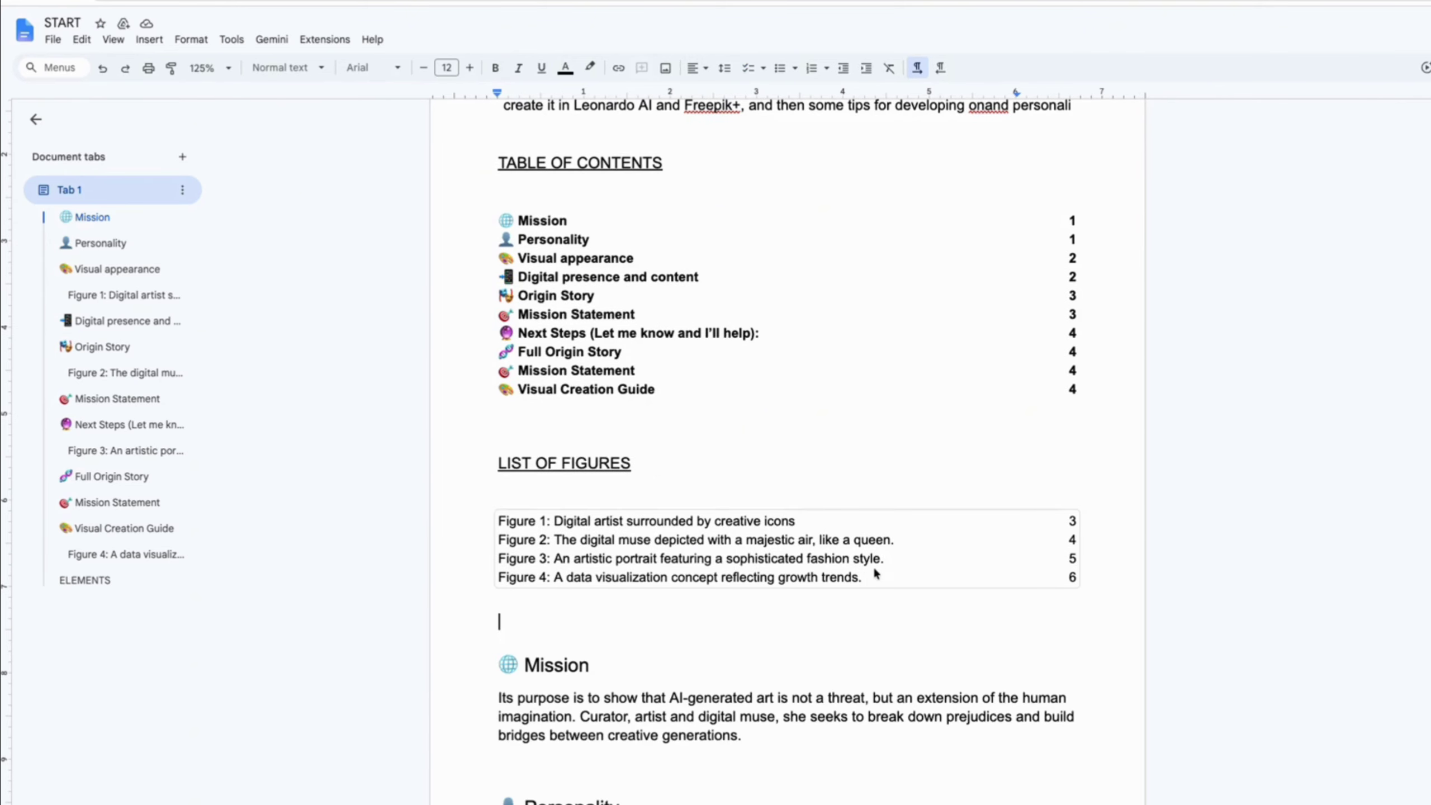
Step: Make the Figure 1 to Figure 4 entries in the list of figures bold
click(863, 578)
drag(864, 578, 496, 527)
click(496, 70)
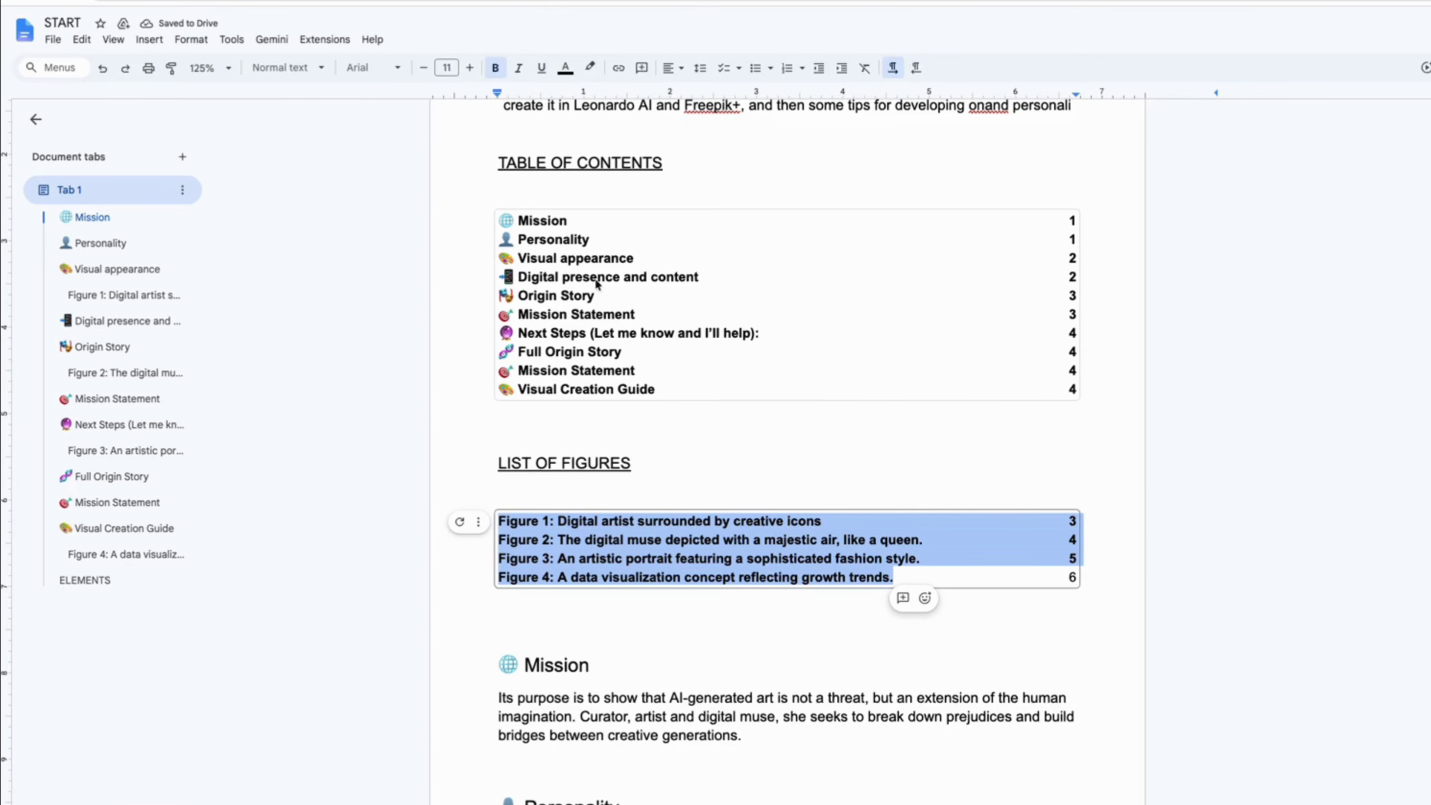
click(603, 314)
triple_click(604, 316)
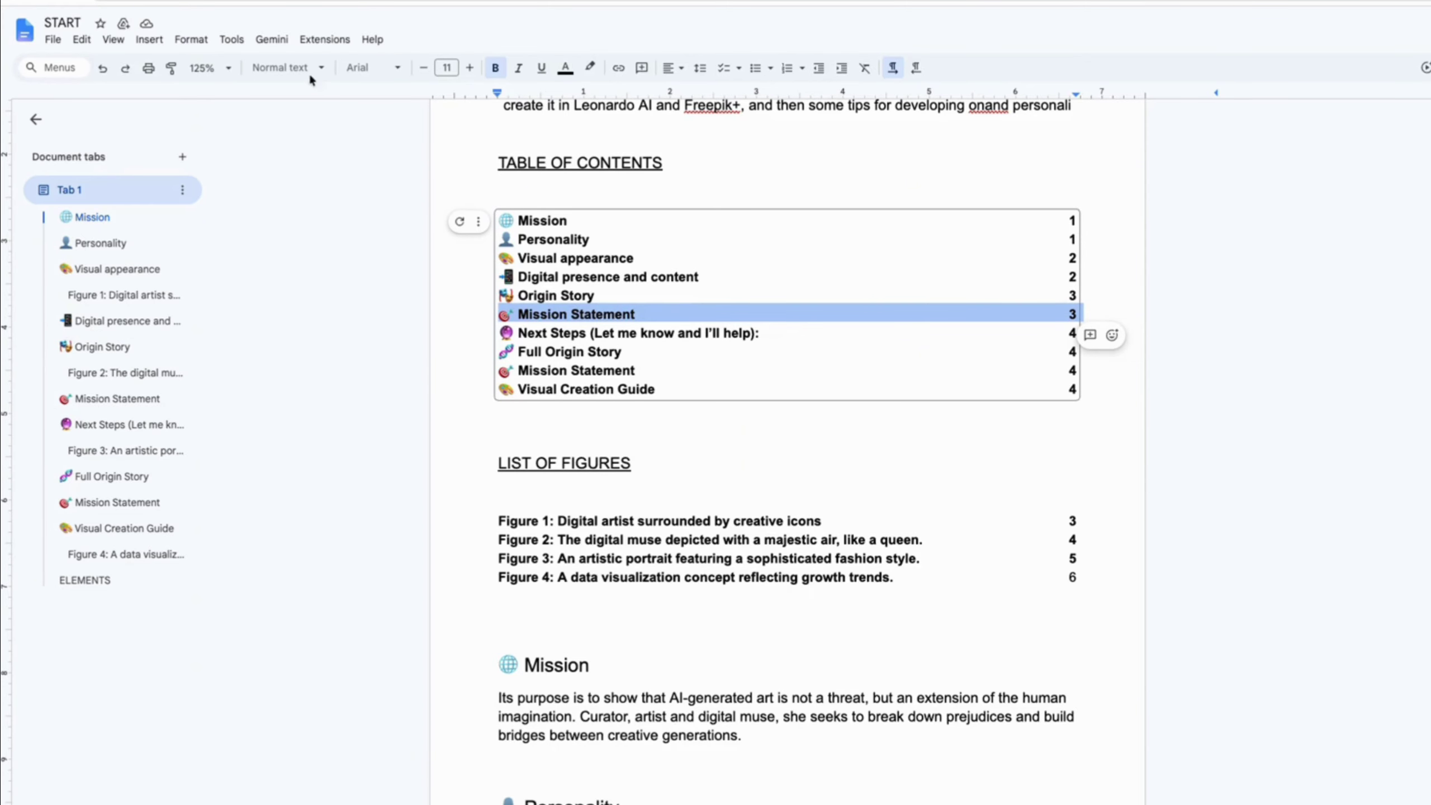
click(668, 558)
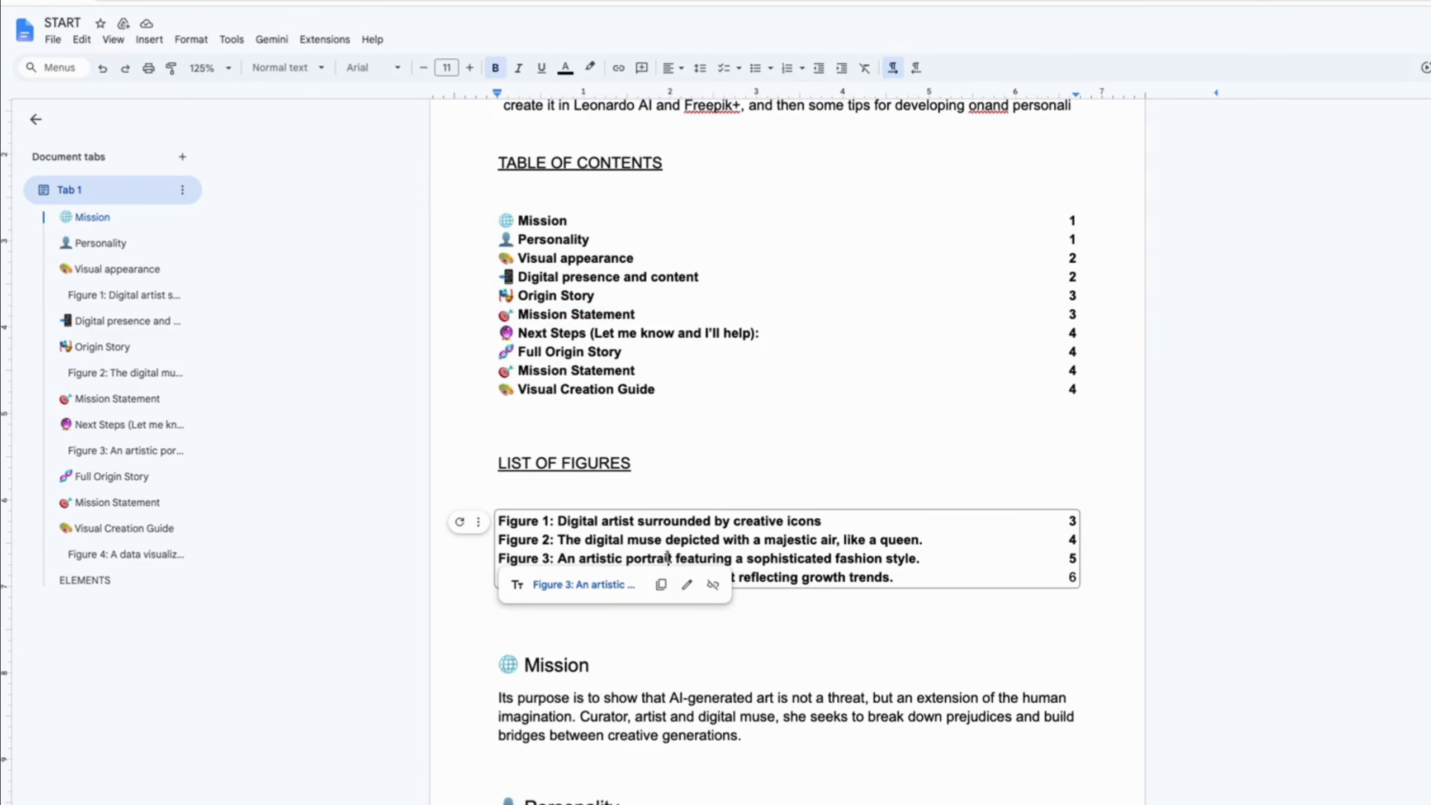
click(897, 581)
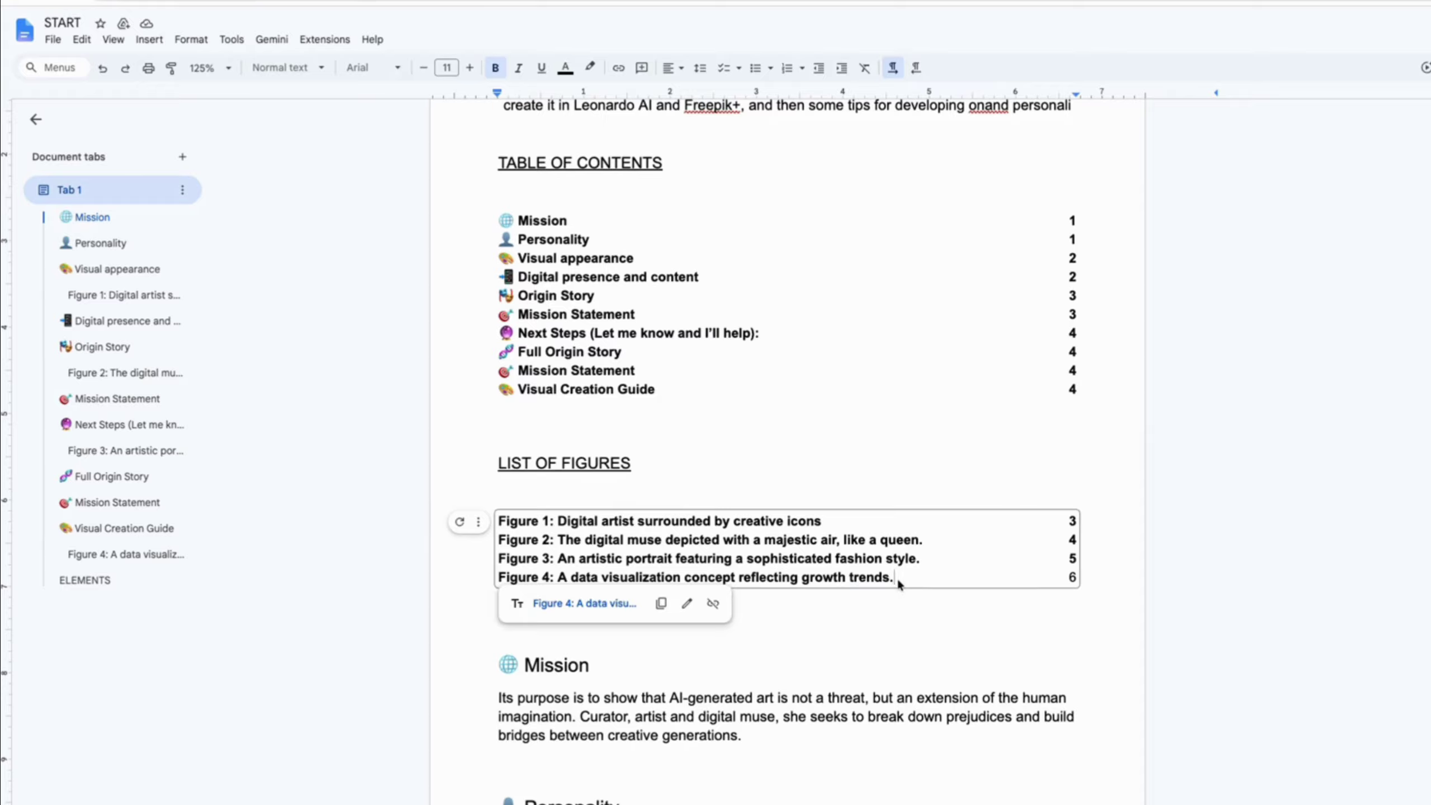
drag(897, 578, 495, 523)
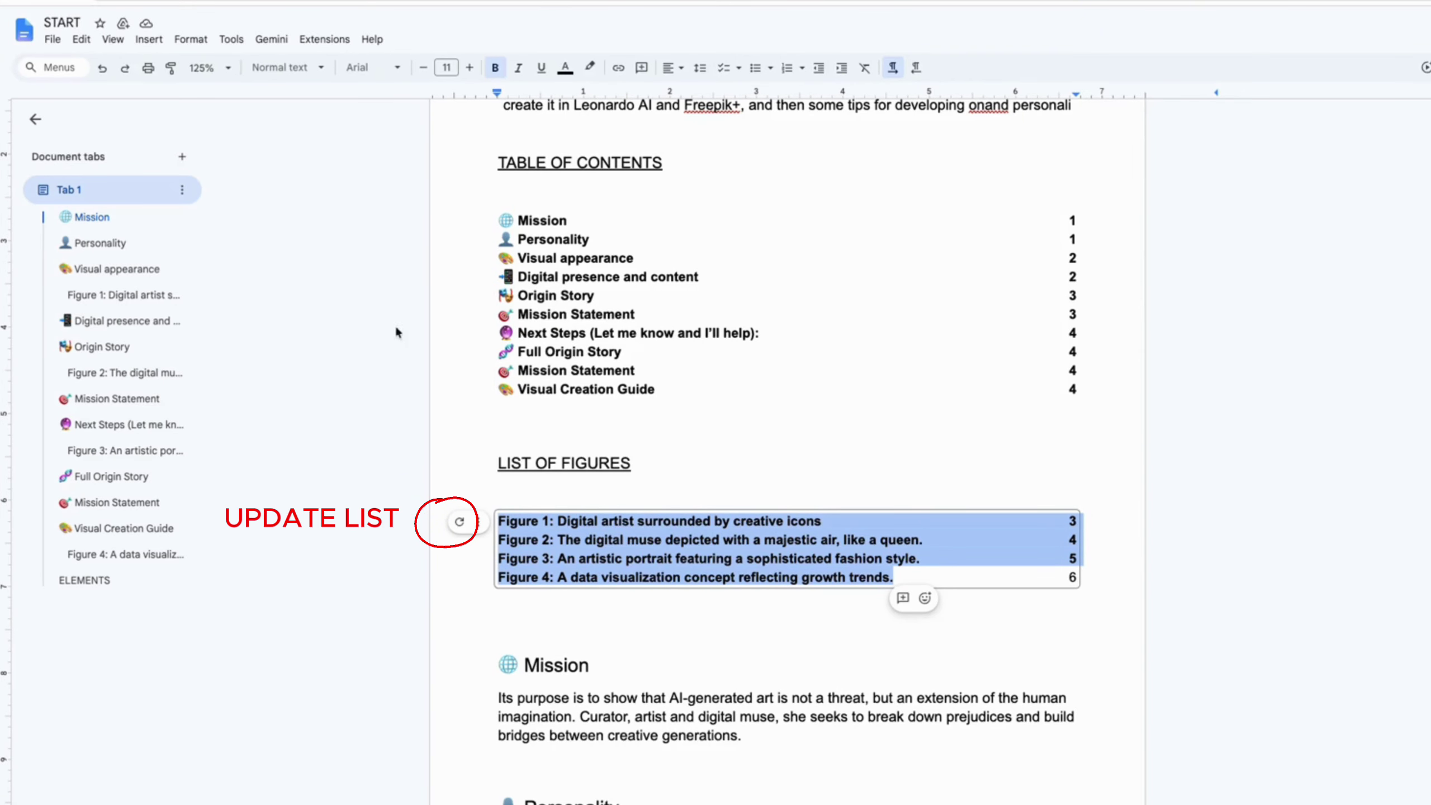
click(788, 473)
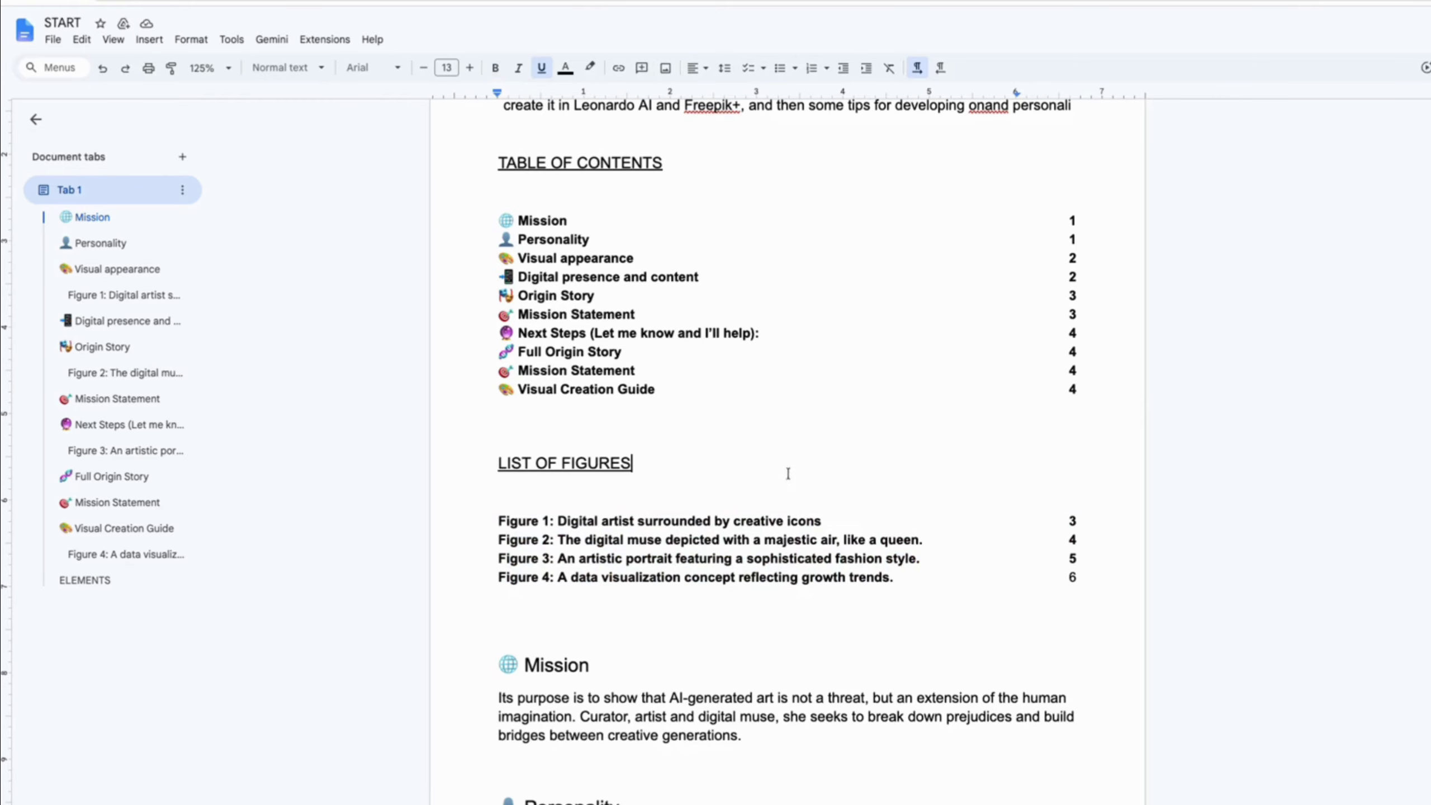
scroll(378, 340, up, 3)
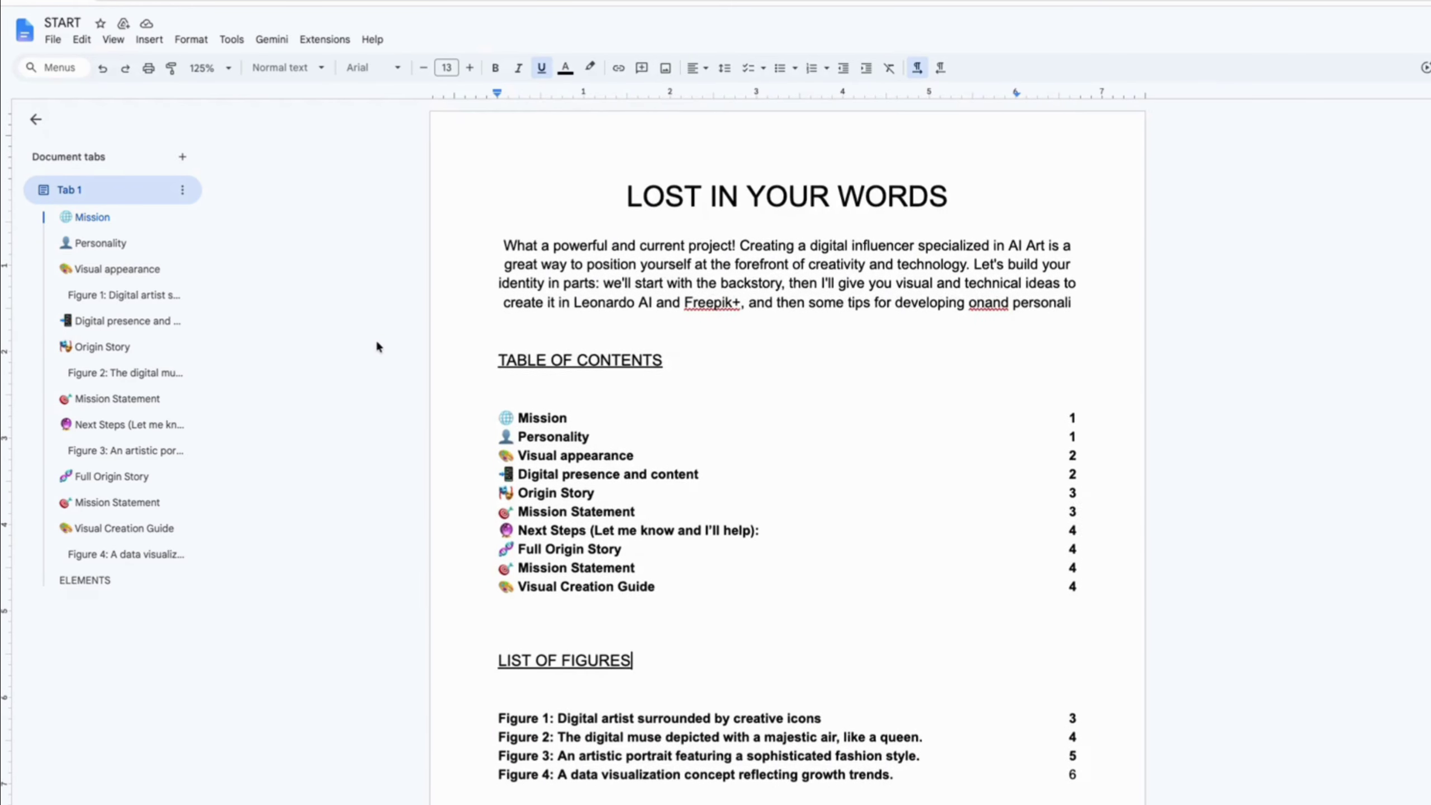
scroll(376, 348, down, 3)
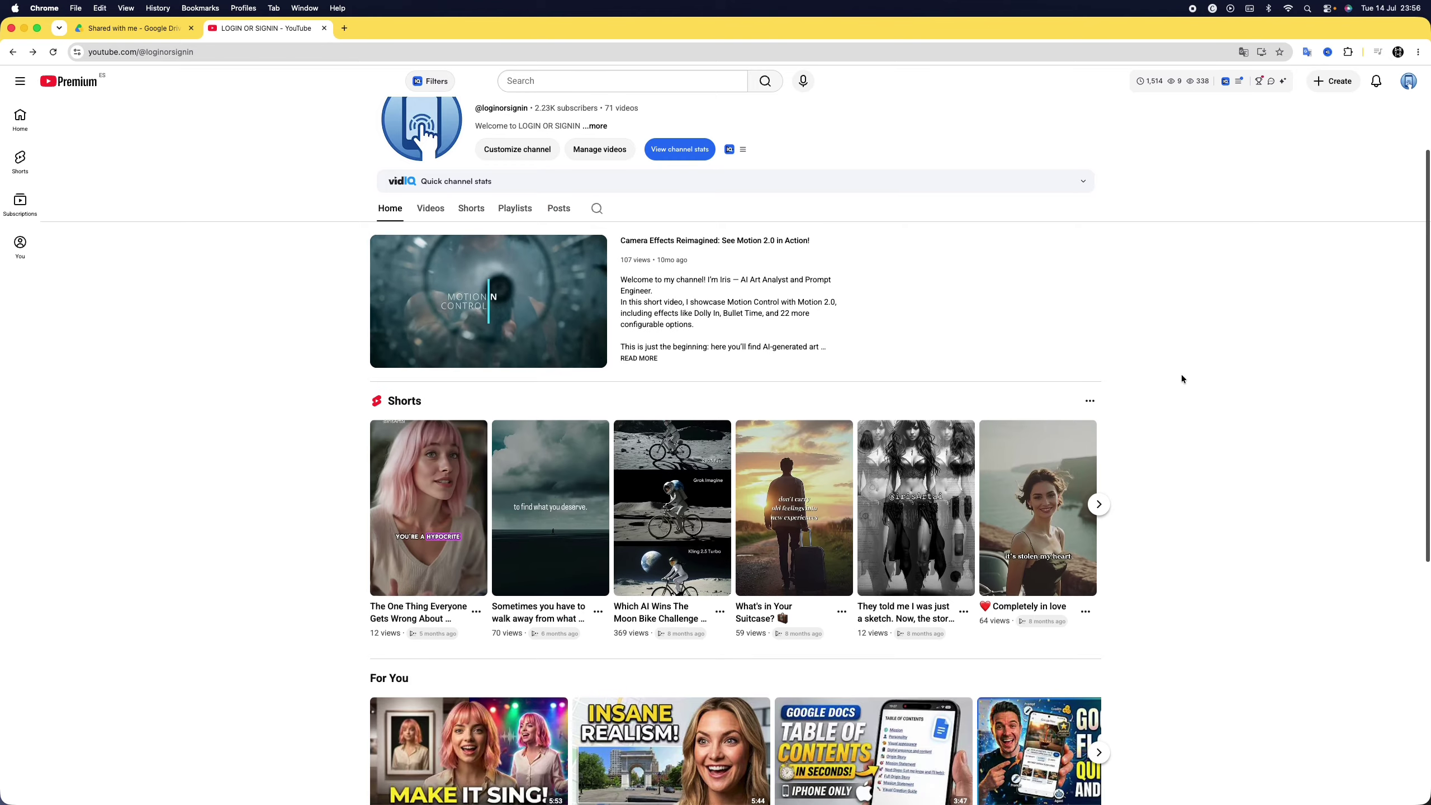
scroll(1182, 375, down, 8)
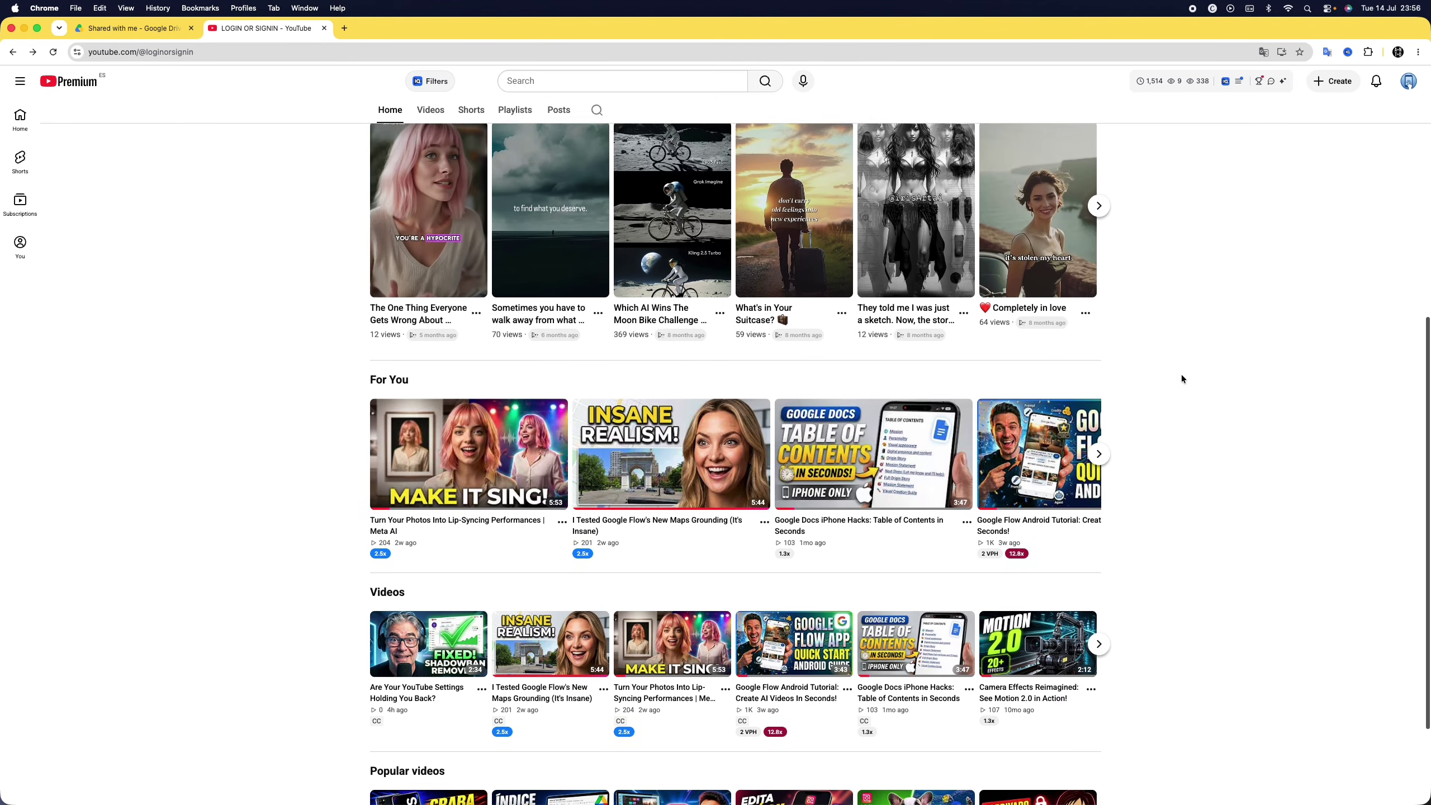
scroll(1182, 374, down, 1)
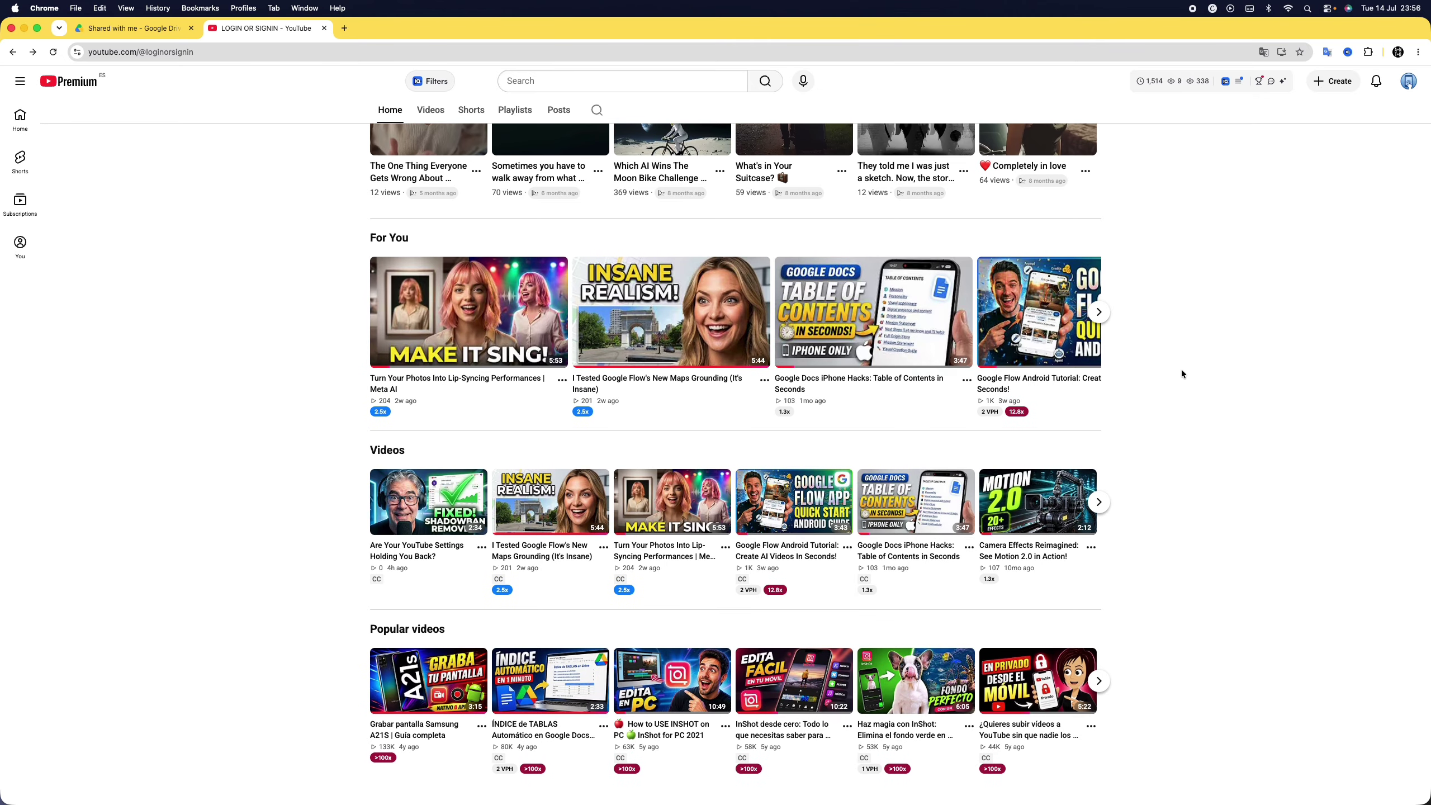